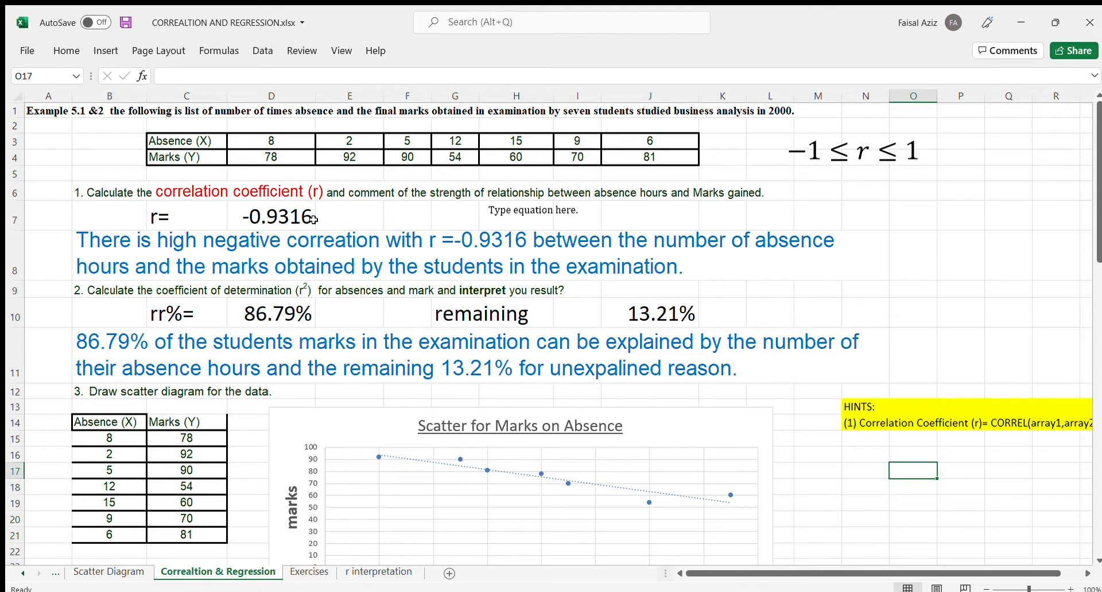
# - Calculate the absence–marks correlation coefficient in cell J7 with =CORREL(C3:J3,C4:J4)
pyautogui.click(653, 212)
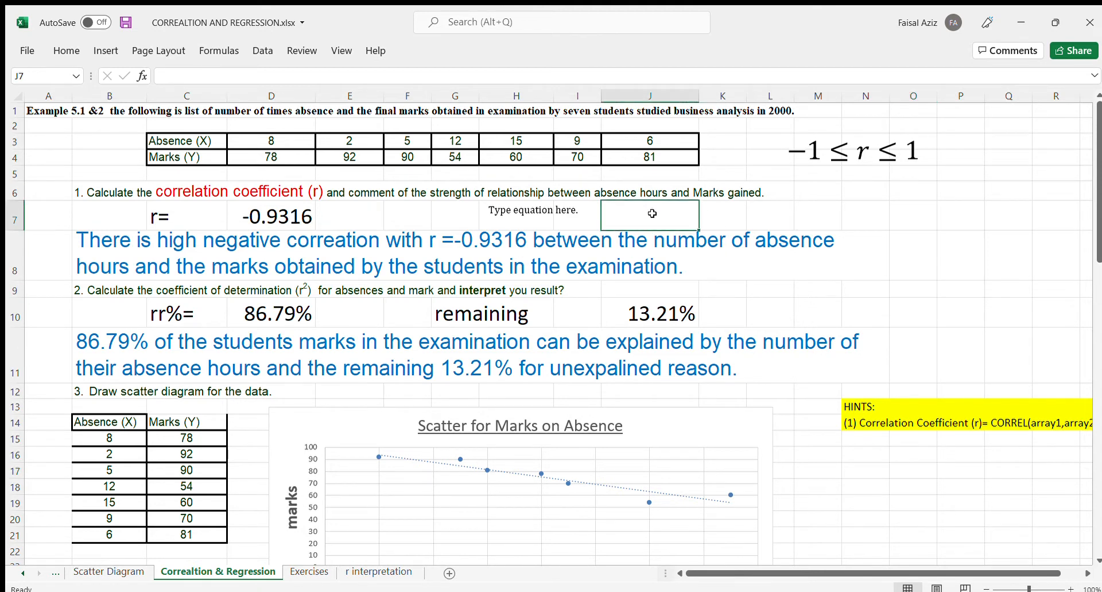
pyautogui.write('=')
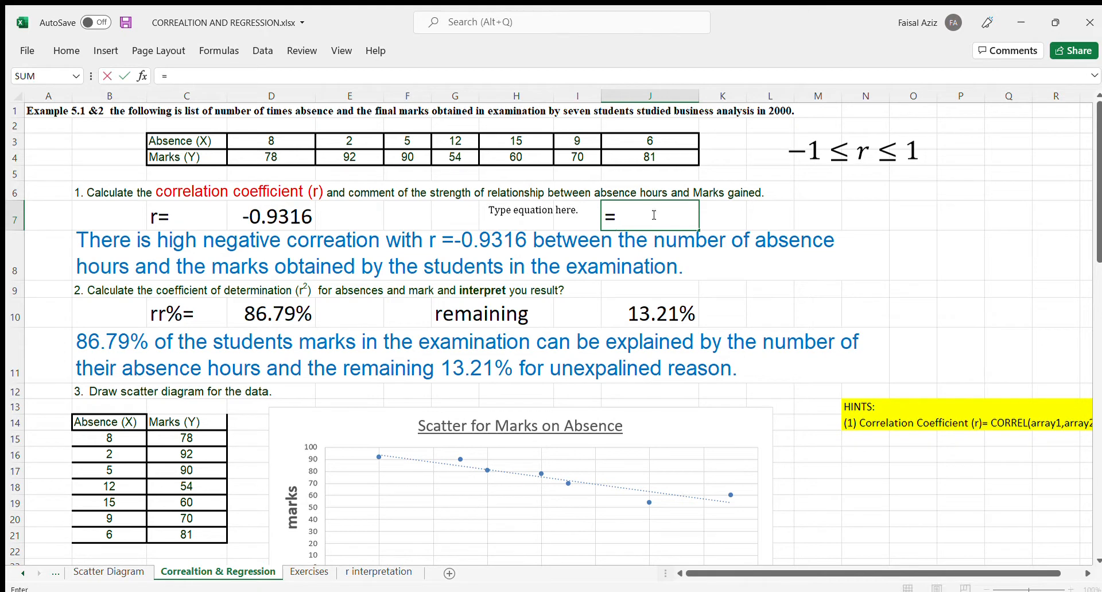
pyautogui.write('correl')
pyautogui.press('Tab')
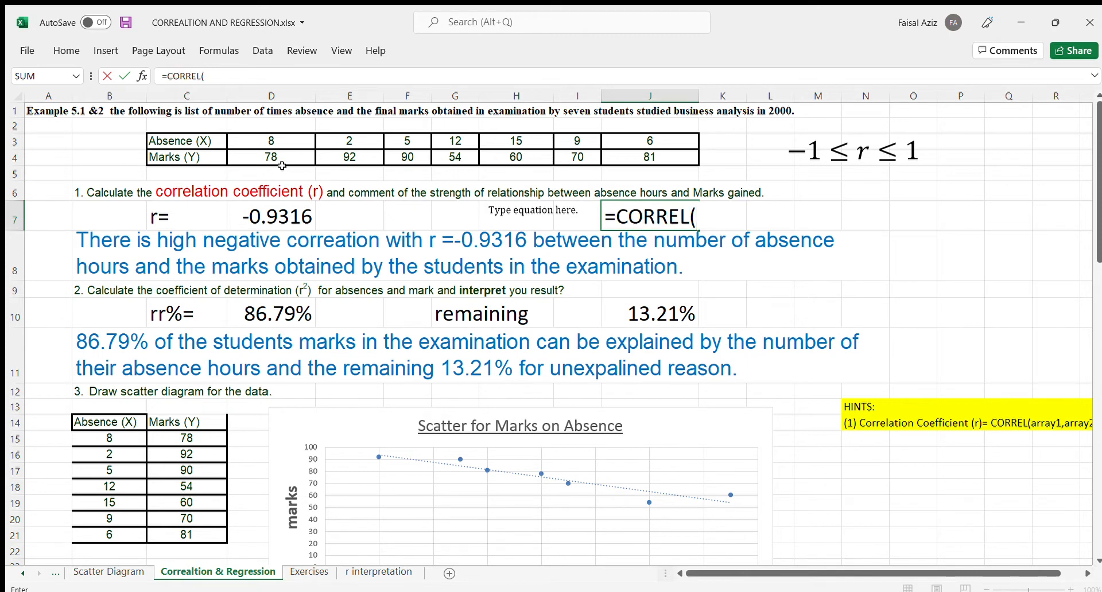
pyautogui.moveTo(220, 141); pyautogui.dragTo(638, 133)
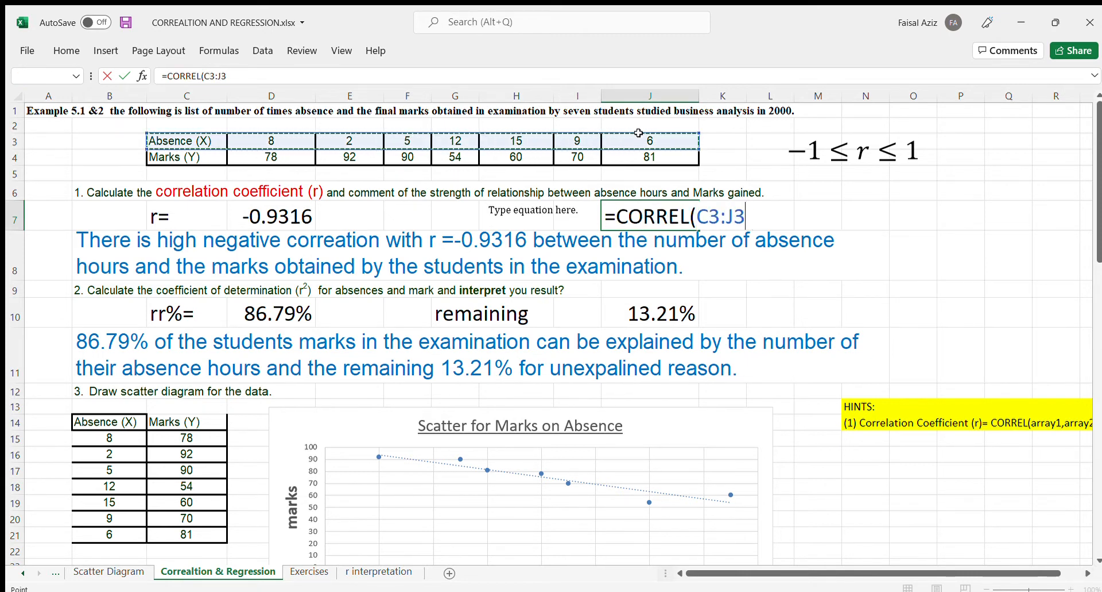
pyautogui.write(',')
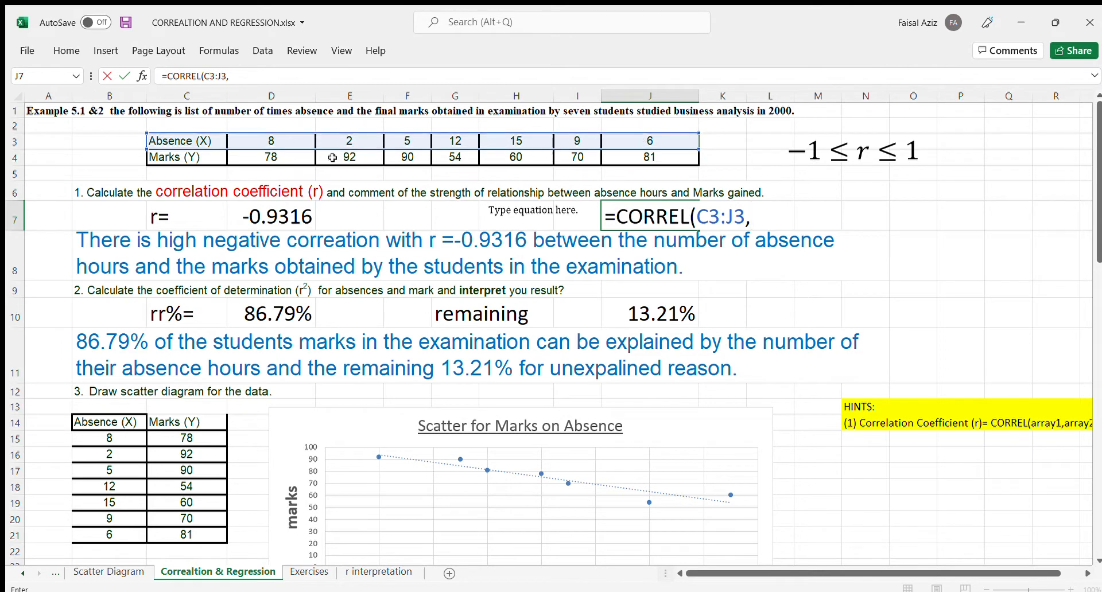
pyautogui.moveTo(196, 157); pyautogui.dragTo(653, 152)
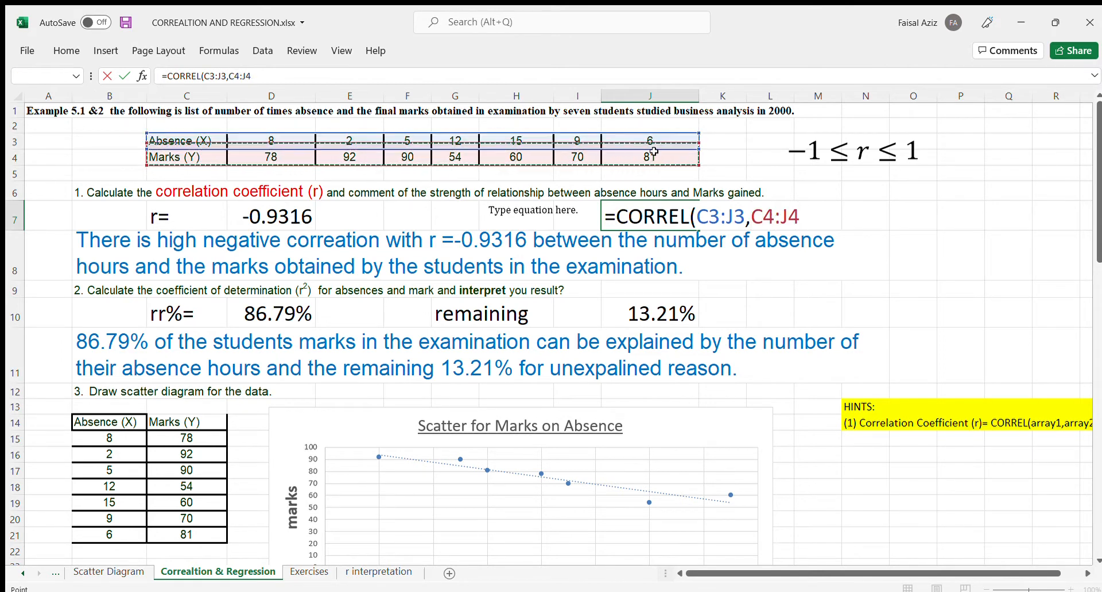
pyautogui.press('Return')
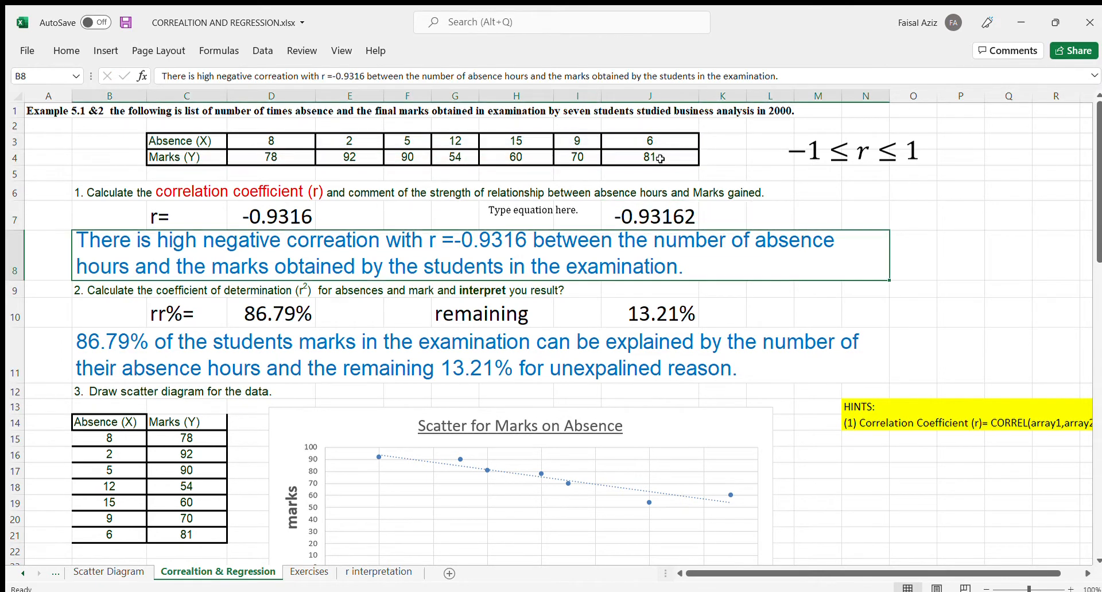
pyautogui.click(643, 216)
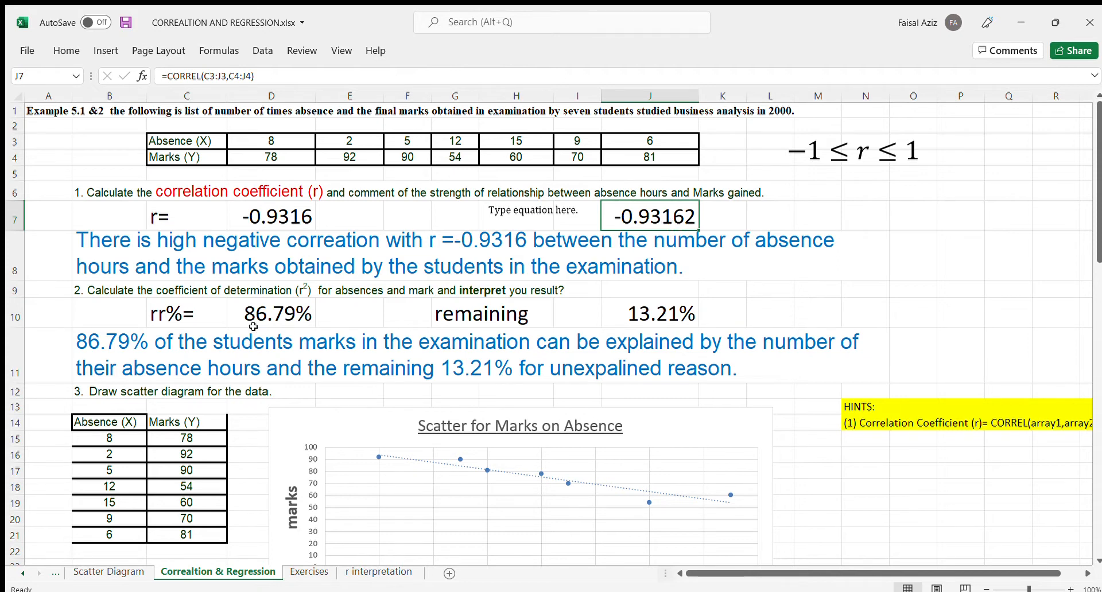
# - Calculate the coefficient of determination in cell E10 by squaring the new correlation coefficient with =J7*J7
pyautogui.doubleClick(373, 316)
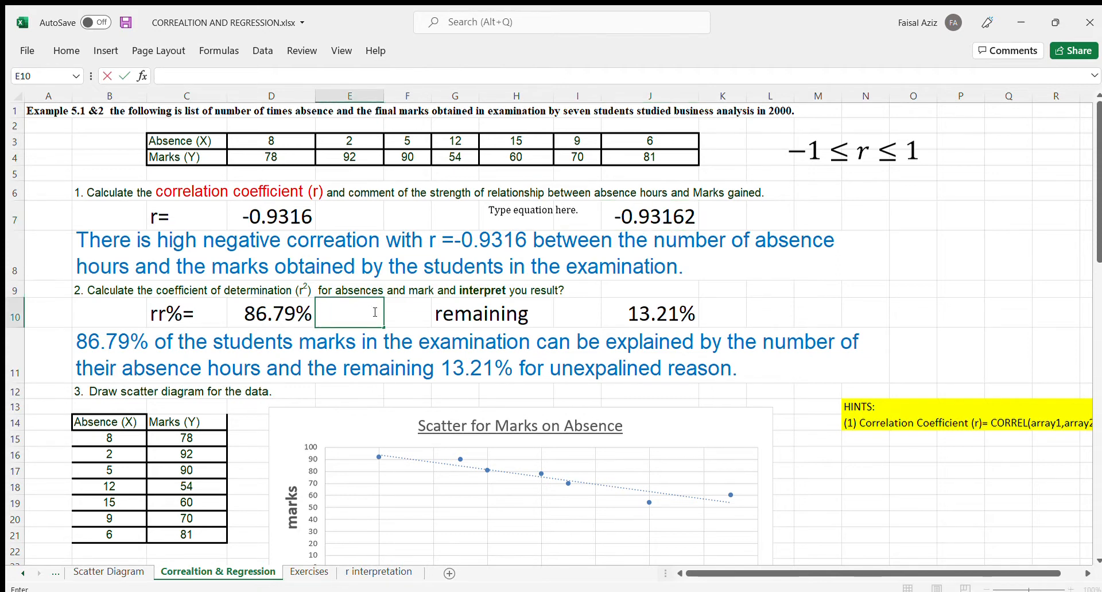
pyautogui.write('=')
pyautogui.click(647, 213)
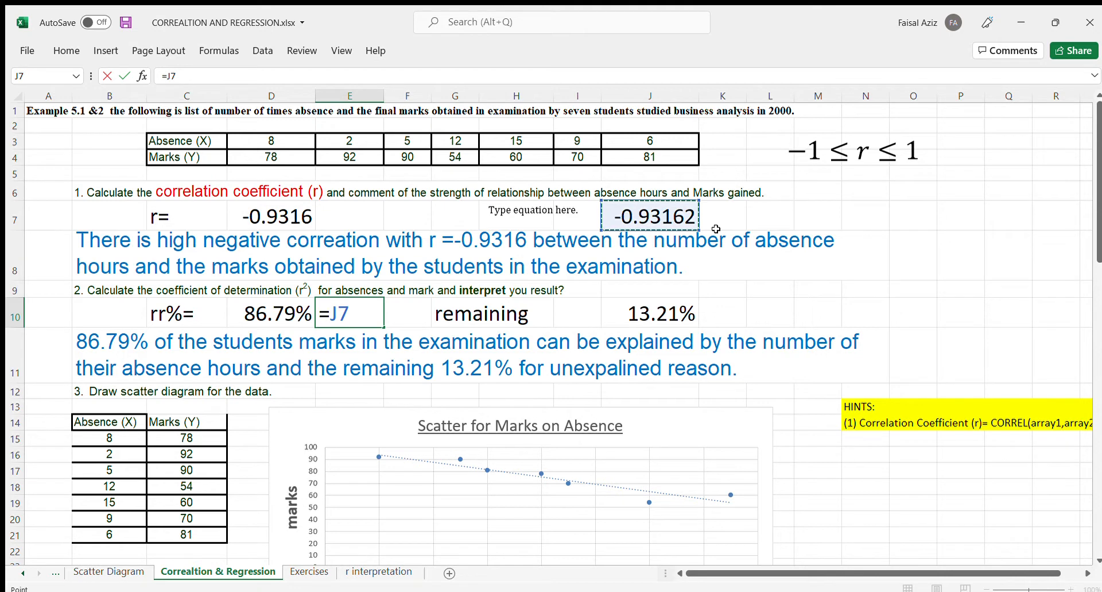
pyautogui.write('*')
pyautogui.click(681, 216)
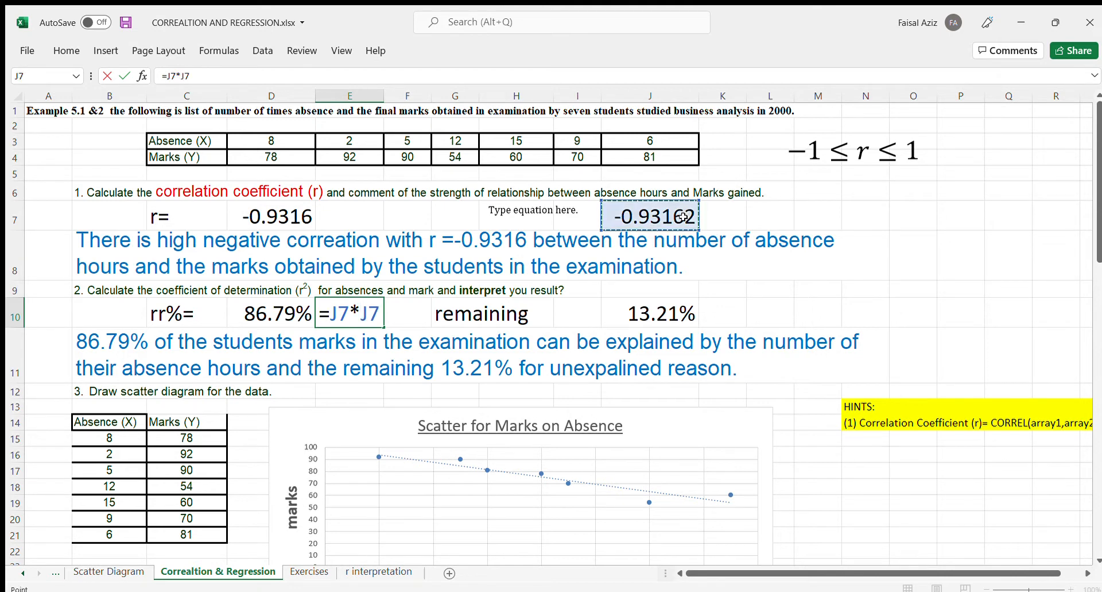
pyautogui.press('Return')
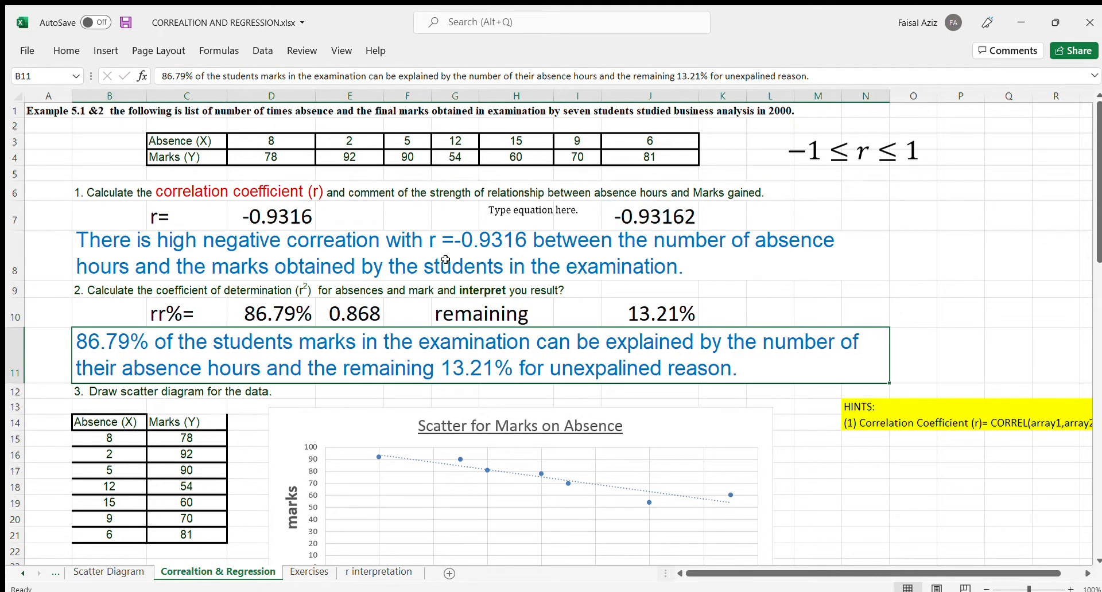
# - Format the coefficient of determination in E10 as a percentage with one decimal place
pyautogui.click(350, 314)
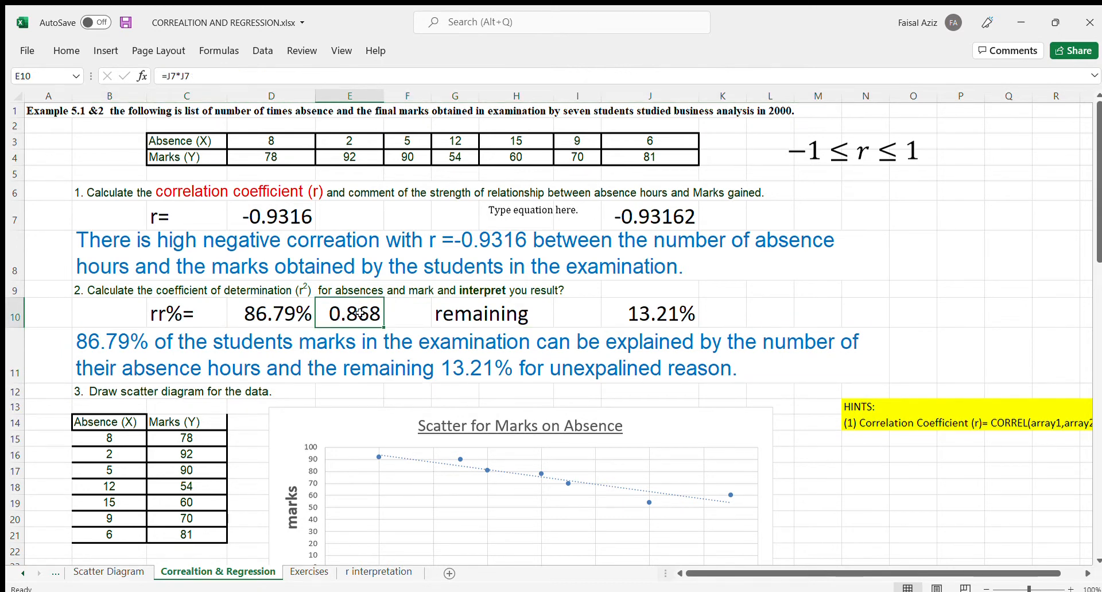
pyautogui.click(68, 56)
pyautogui.hotkey('ctrl', 'shift', '5')
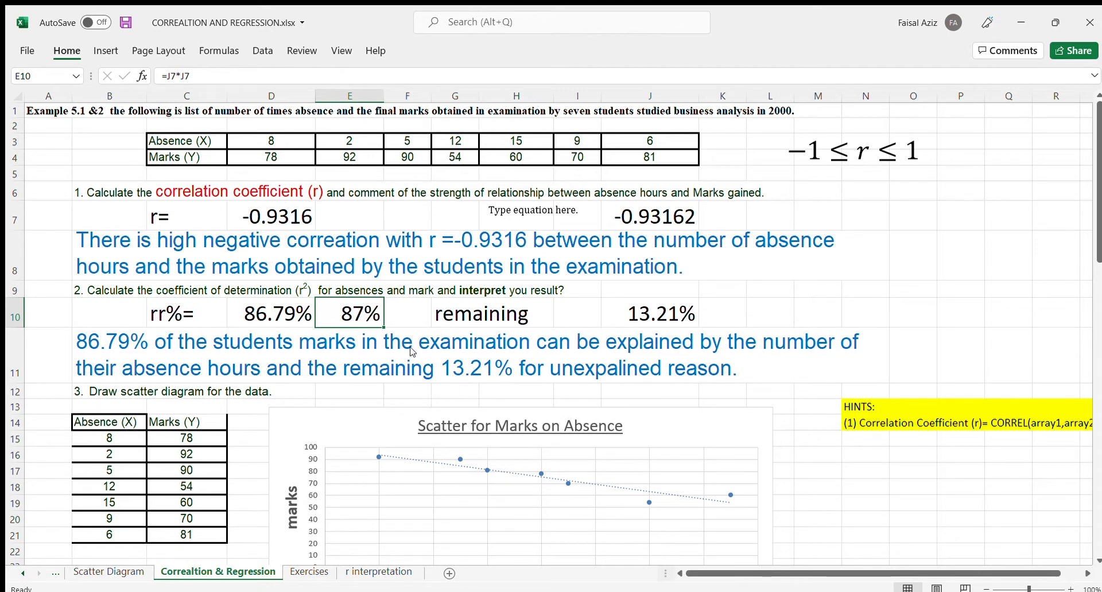
pyautogui.click(576, 96)
# - Calculate the remaining unexplained percentage in cell L10 with =100-86.8
pyautogui.click(766, 314)
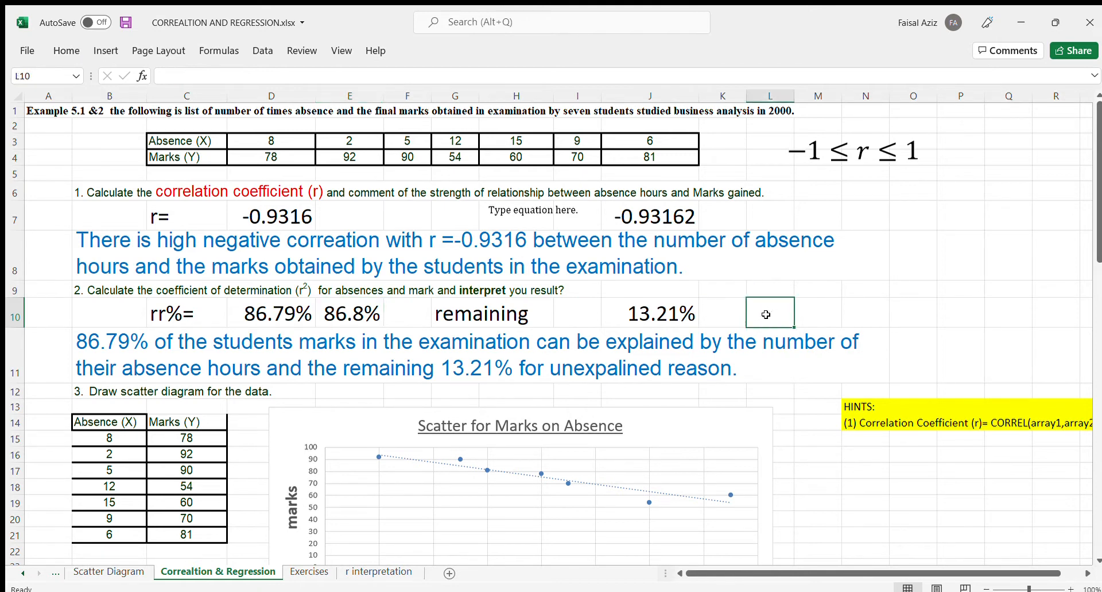
pyautogui.write('=1')
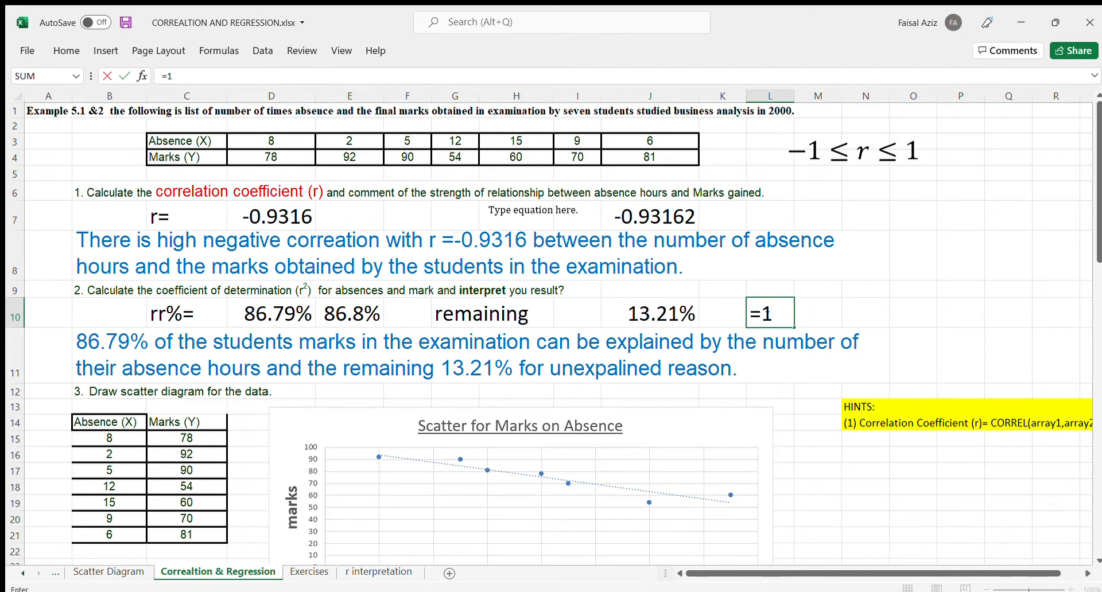
pyautogui.write('00-86')
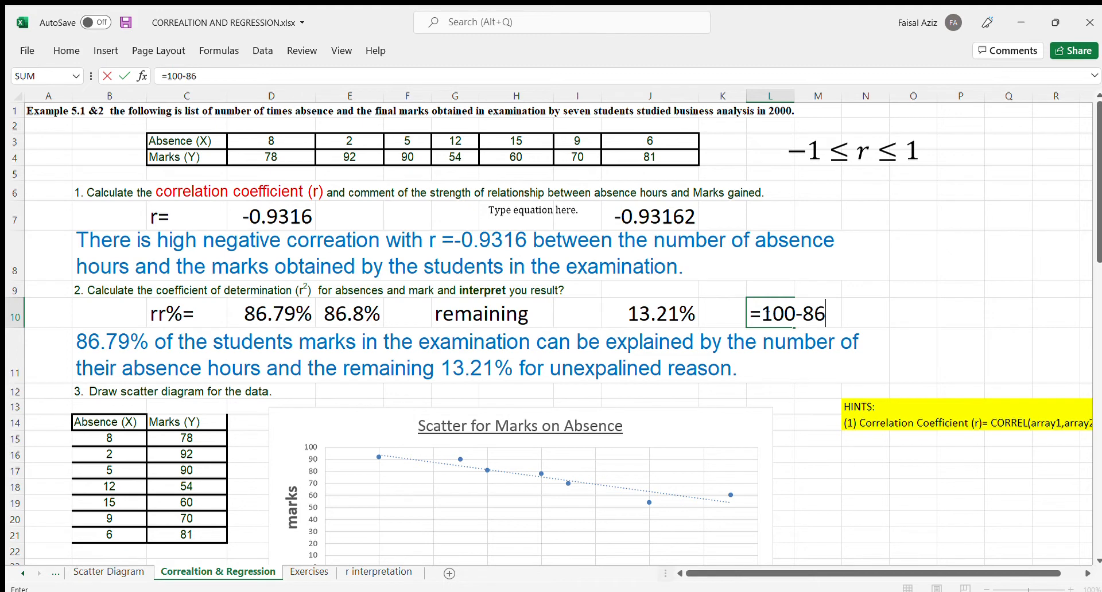
pyautogui.write('.8')
pyautogui.press('Return')
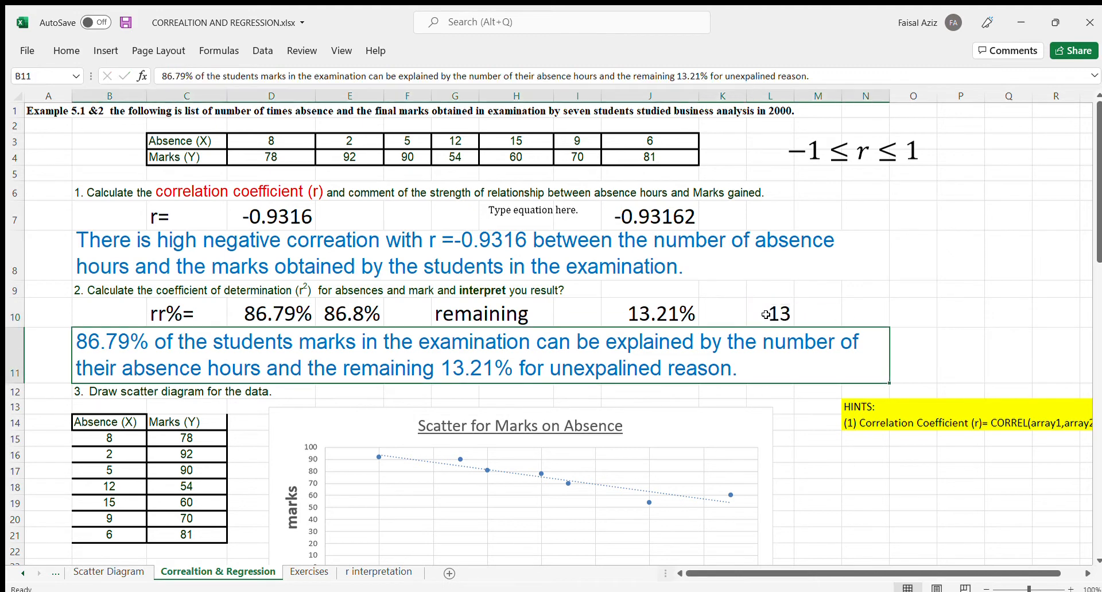
# - Display the remaining percentage in L10 with two decimal places
pyautogui.click(763, 314)
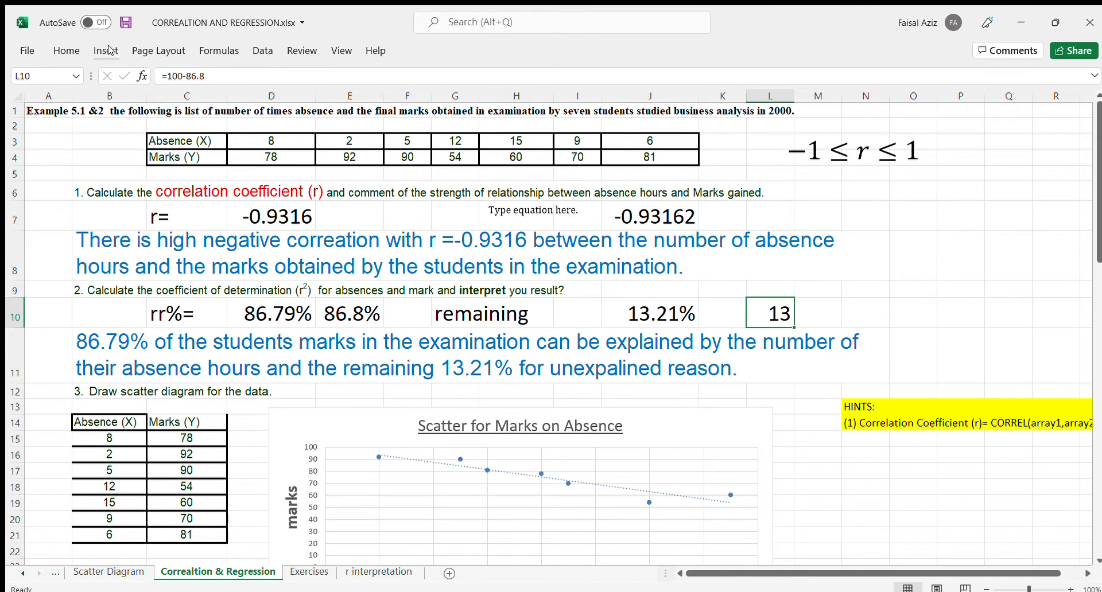
pyautogui.click(52, 48)
pyautogui.click(576, 93)
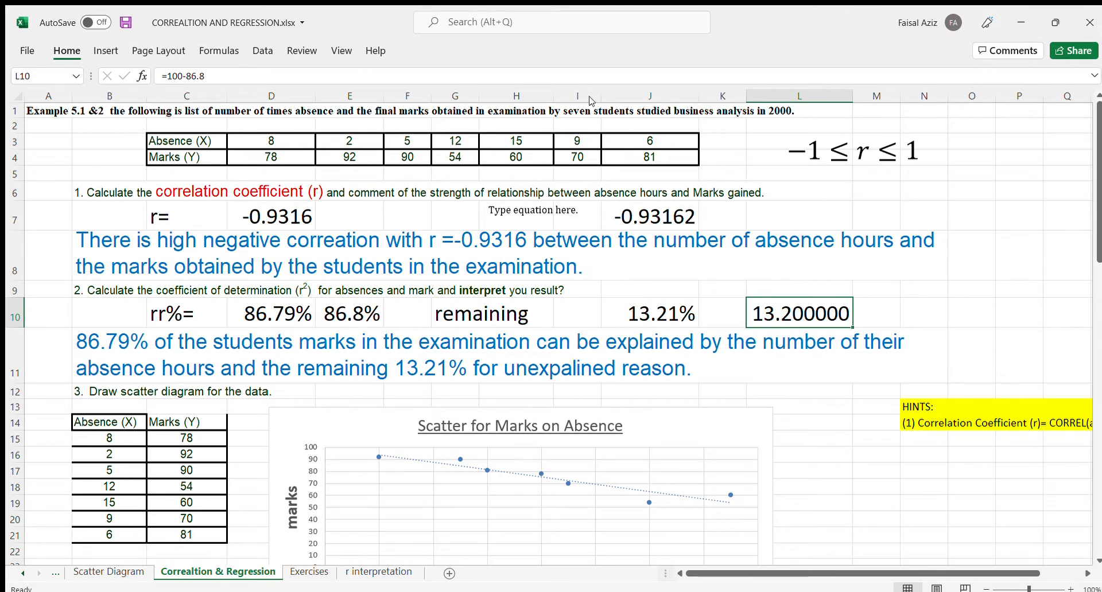
pyautogui.click(591, 100)
pyautogui.click(591, 100)
pyautogui.click(591, 100)
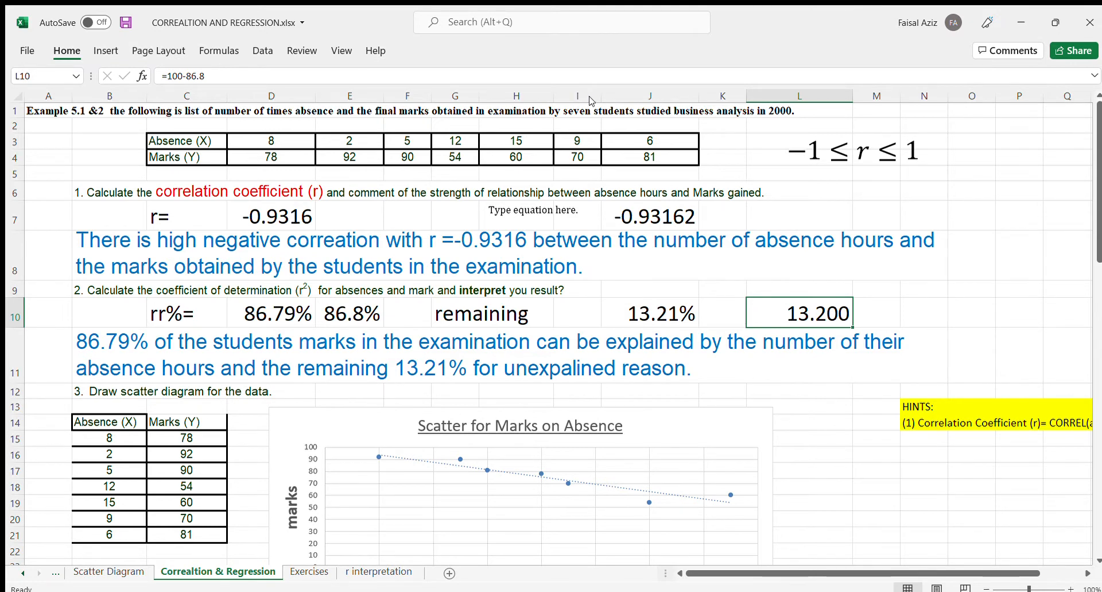
pyautogui.click(590, 101)
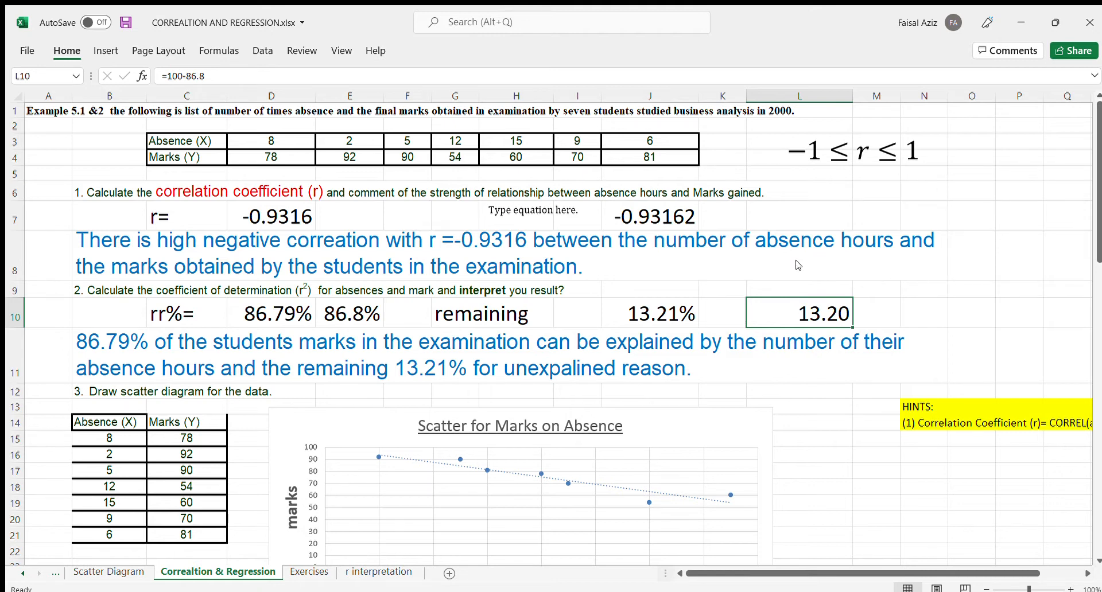
# - Examine the marks-on-absence scatter chart and the correlation and determination formulas in cells D7 and E10
pyautogui.scroll(-1, 775, 270)
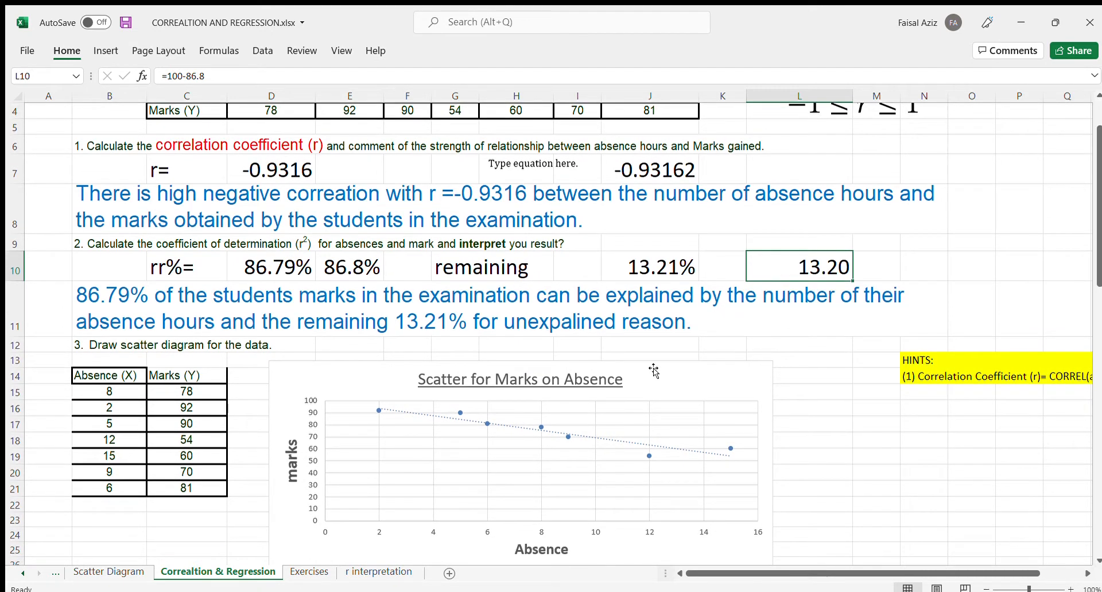
pyautogui.scroll(1, 548, 302)
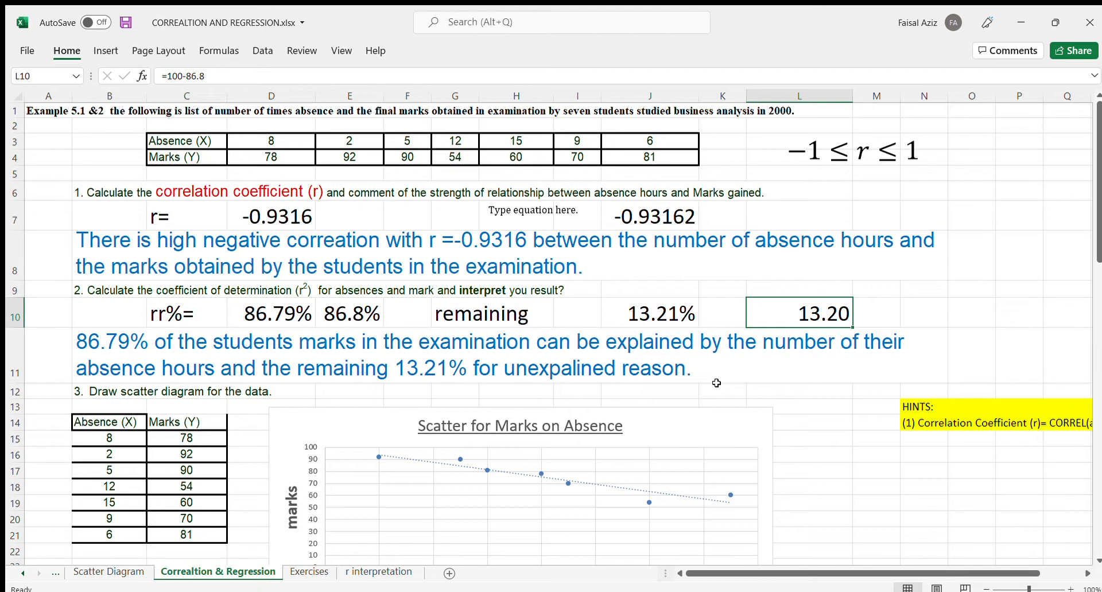
pyautogui.scroll(-3, 482, 316)
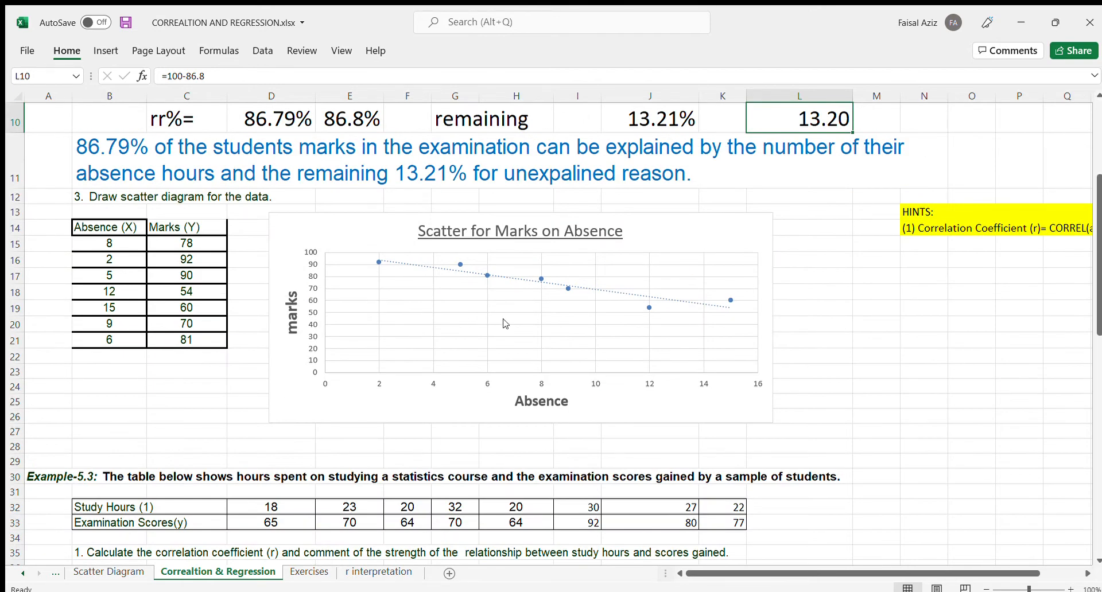
pyautogui.scroll(-4, 505, 324)
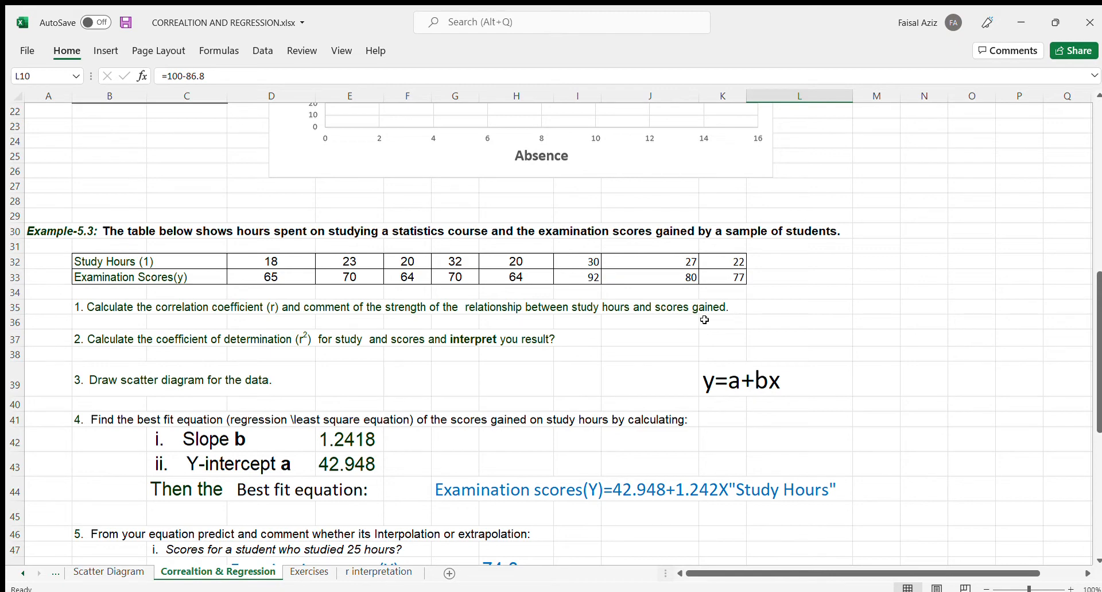
pyautogui.scroll(4, 572, 362)
pyautogui.scroll(3, 573, 360)
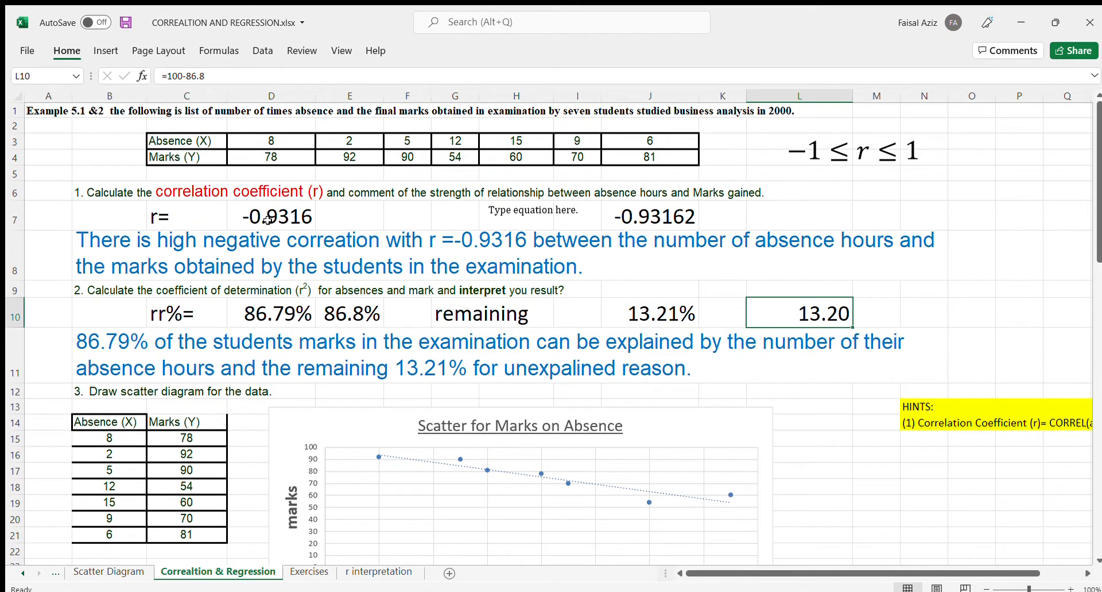
pyautogui.click(285, 214)
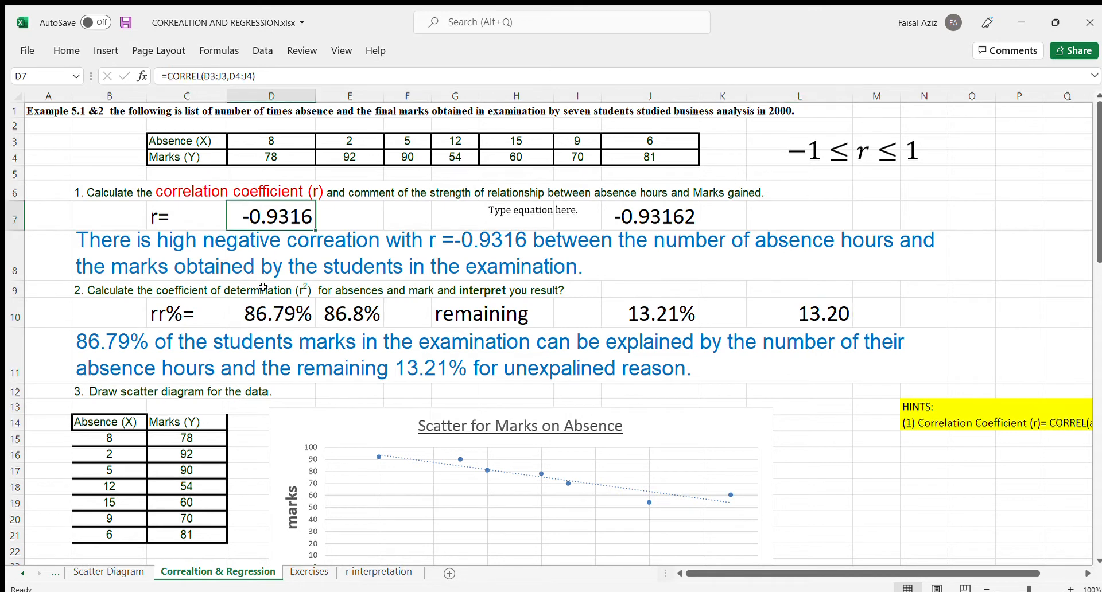
pyautogui.click(369, 312)
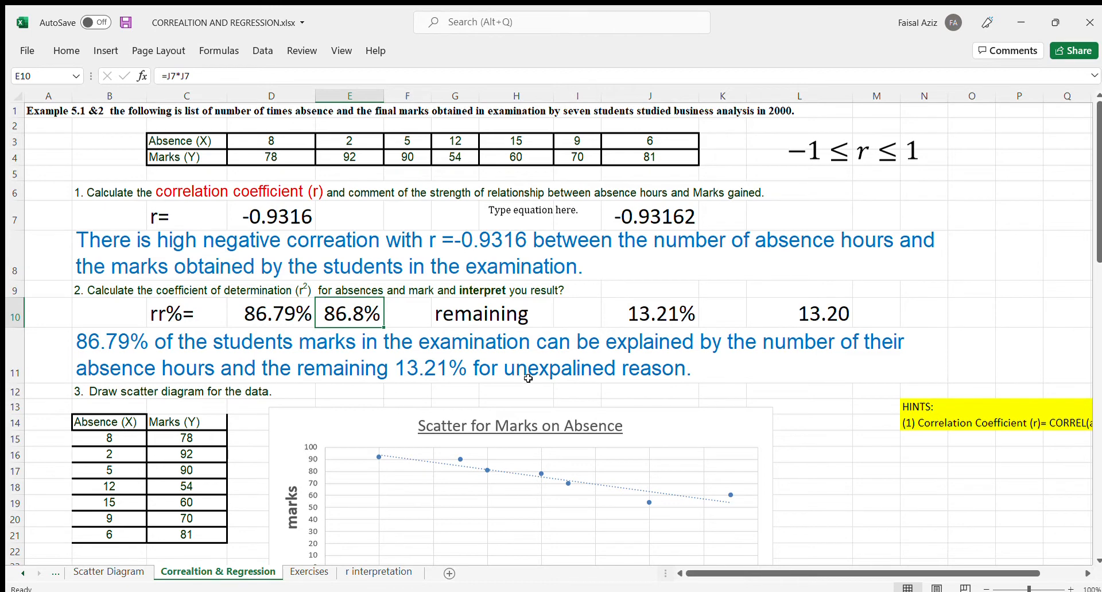
# - Examine Example 5.3's study-hours table, its questions, the best fit equation and the score predictions
pyautogui.scroll(-3, 528, 380)
pyautogui.scroll(-6, 529, 379)
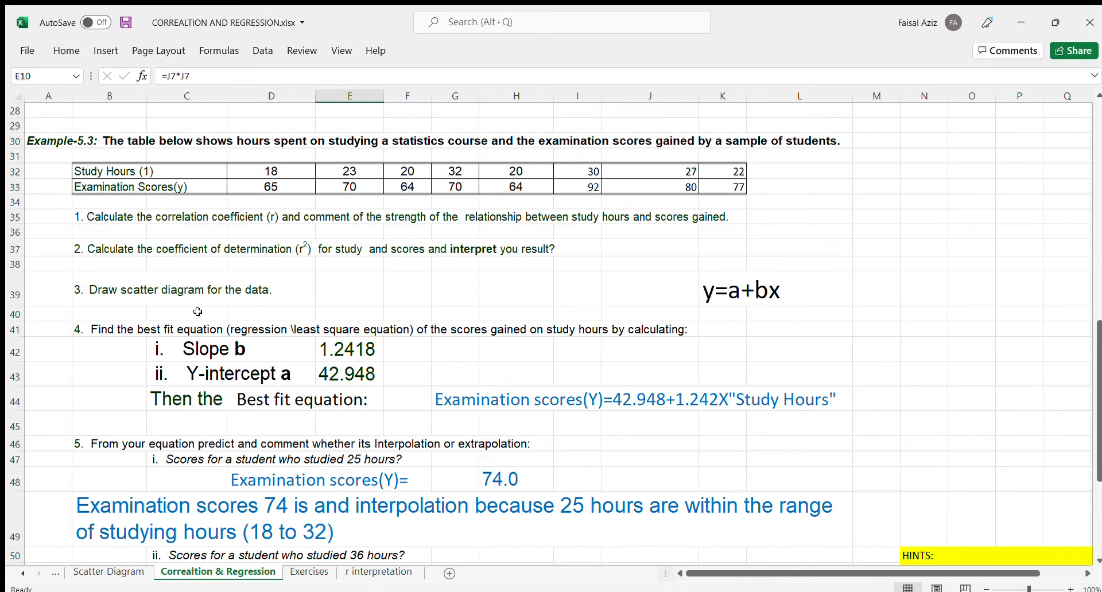
pyautogui.scroll(5, 543, 291)
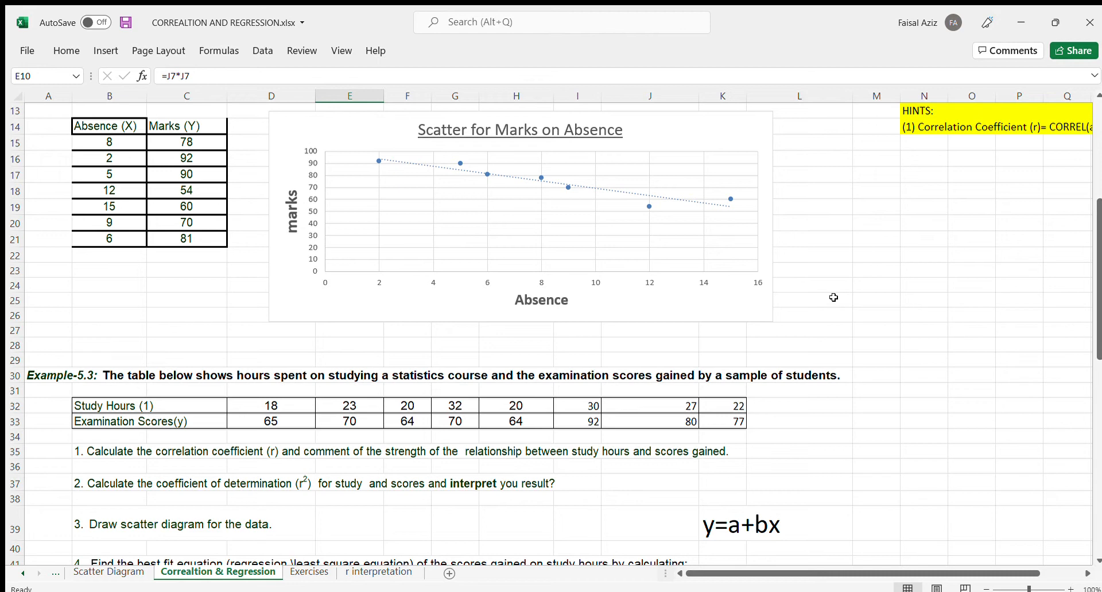
pyautogui.scroll(-3, 835, 295)
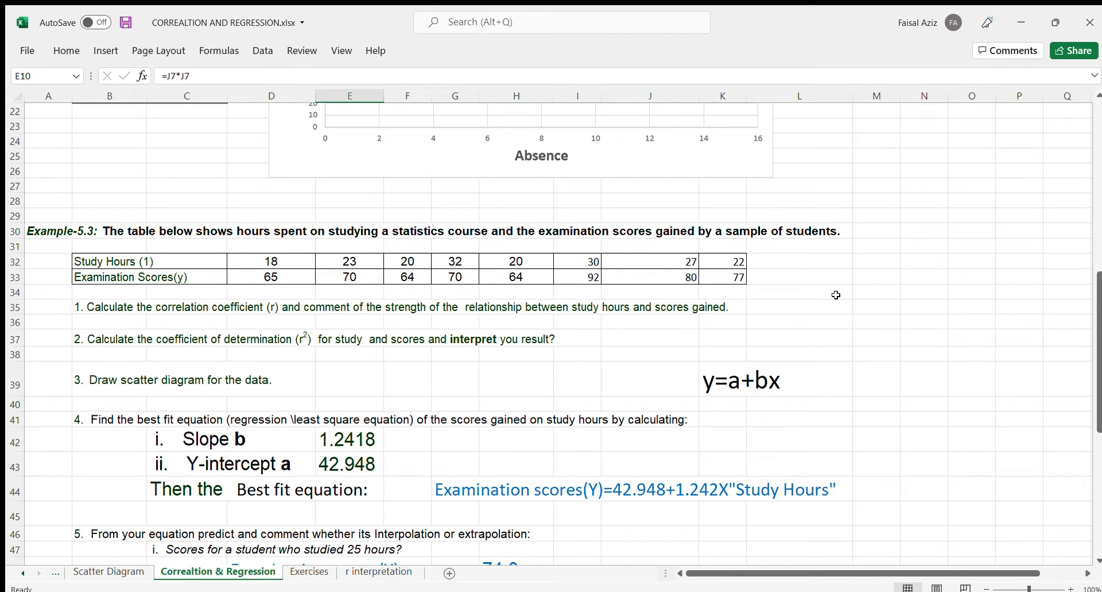
pyautogui.scroll(-3, 835, 295)
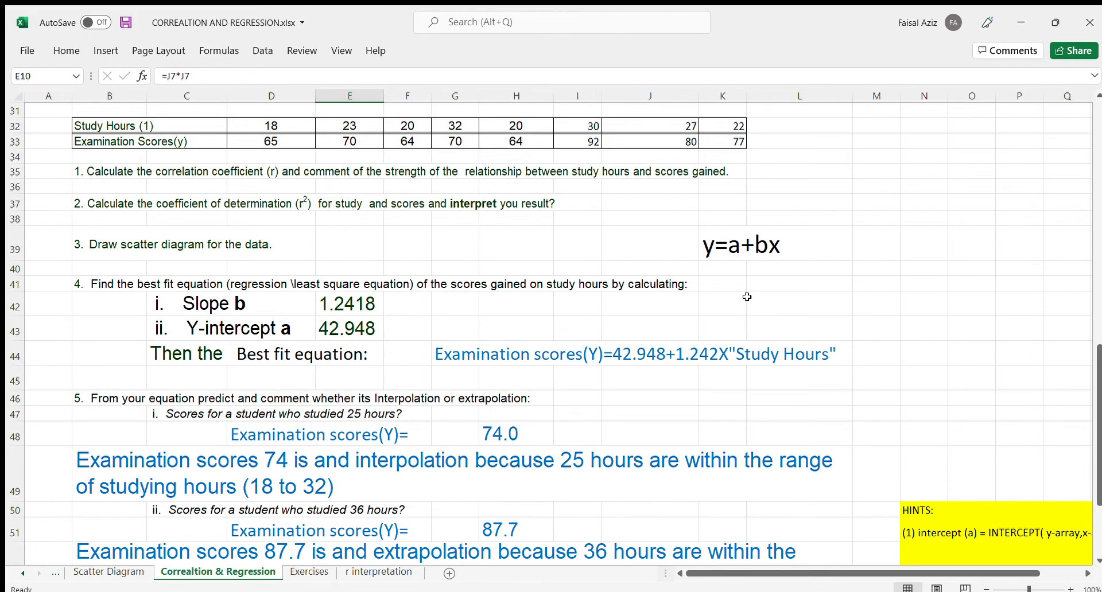
pyautogui.scroll(1, 740, 297)
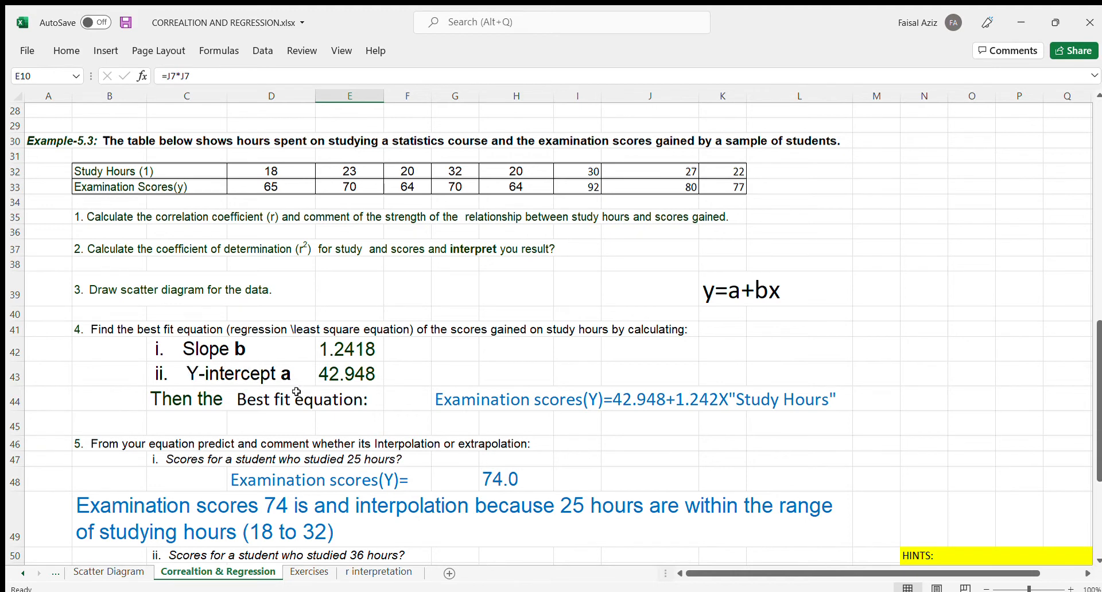
pyautogui.scroll(1, 296, 392)
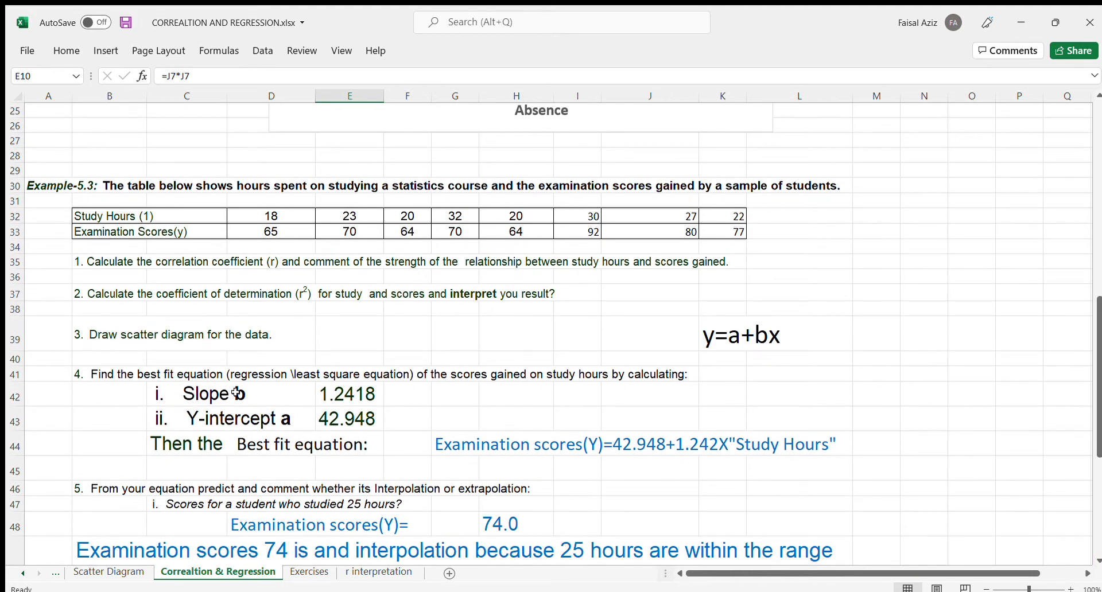
# - Calculate the slope of examination scores on study hours in cell G42 with =SLOPE(D33:K33,D32:K32)
pyautogui.click(456, 399)
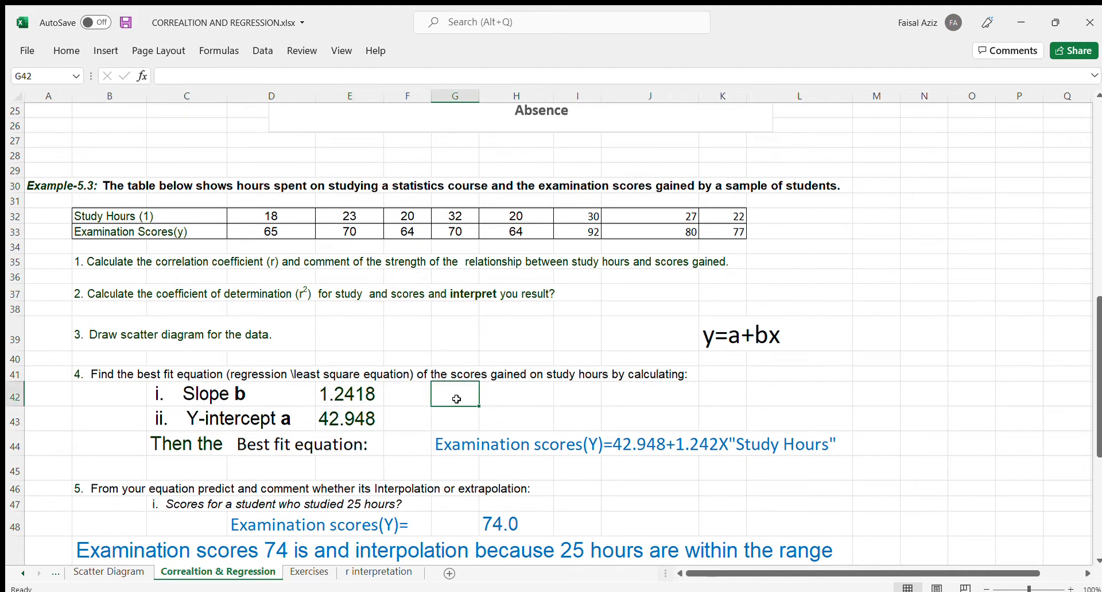
pyautogui.write('=')
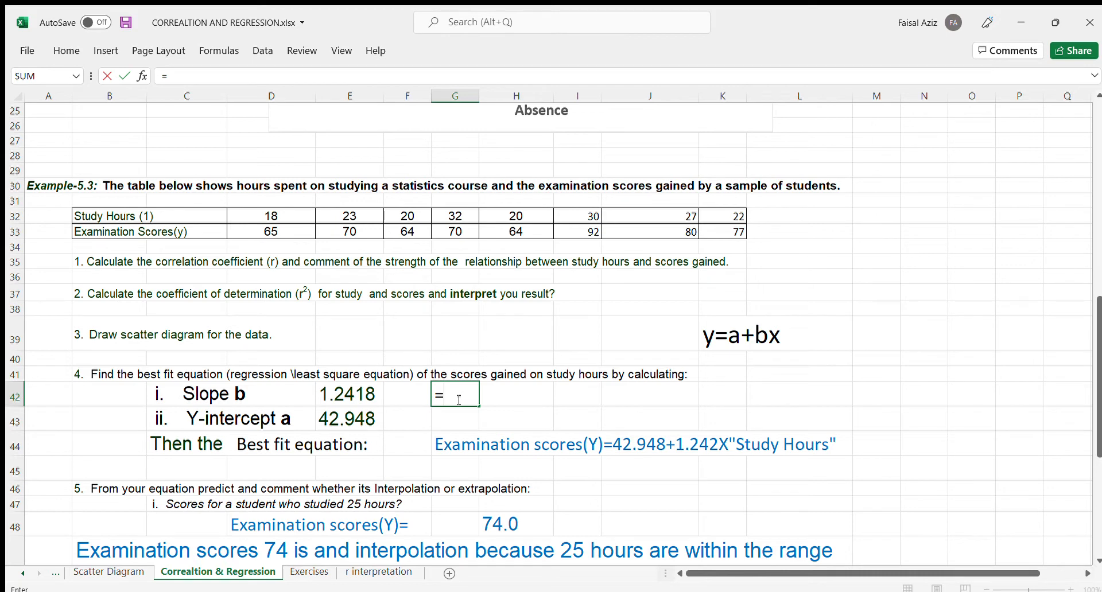
pyautogui.write('slope')
pyautogui.press('Tab')
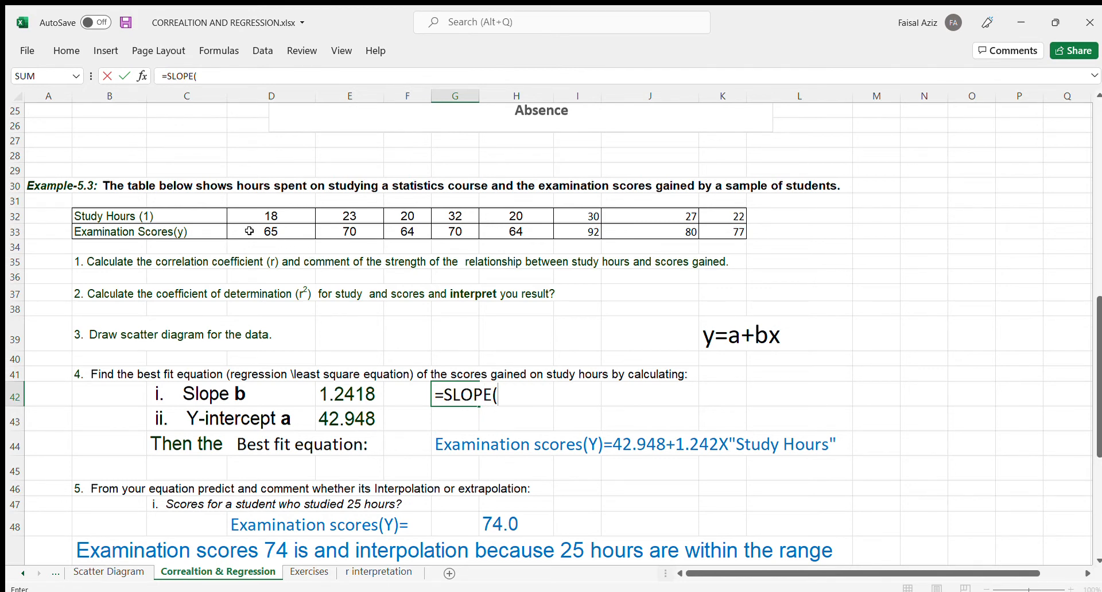
pyautogui.moveTo(249, 231); pyautogui.dragTo(704, 229)
pyautogui.write(',')
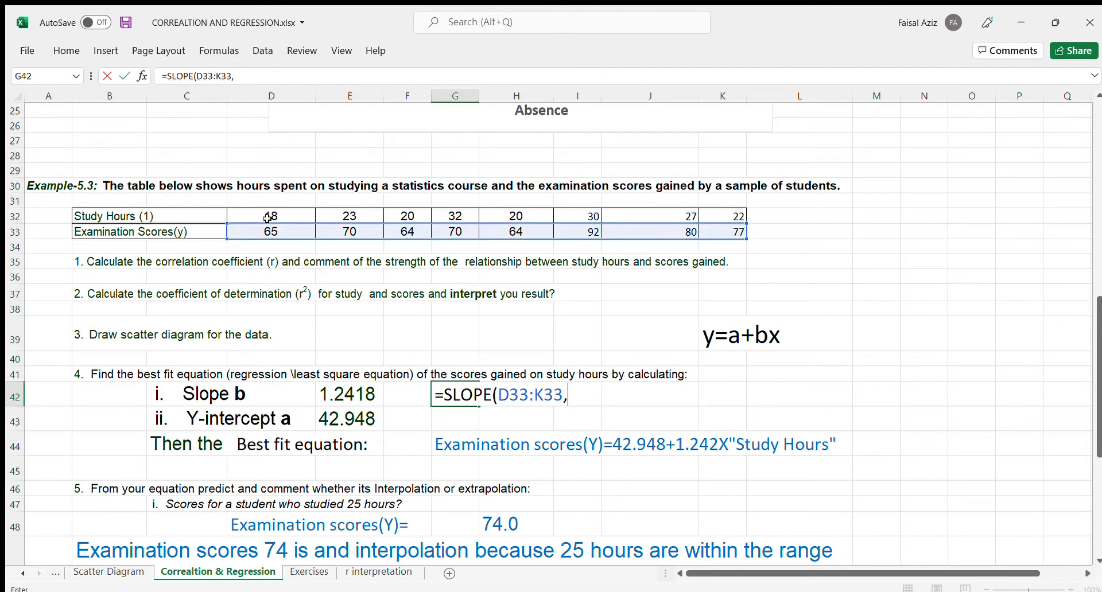
pyautogui.moveTo(268, 218); pyautogui.dragTo(724, 217)
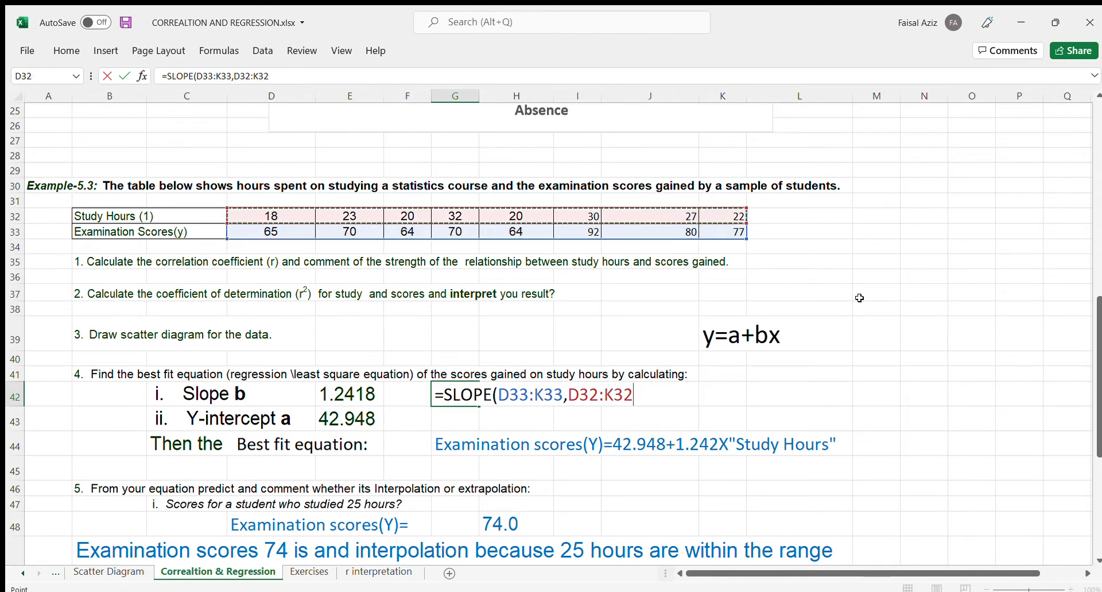
pyautogui.write(')')
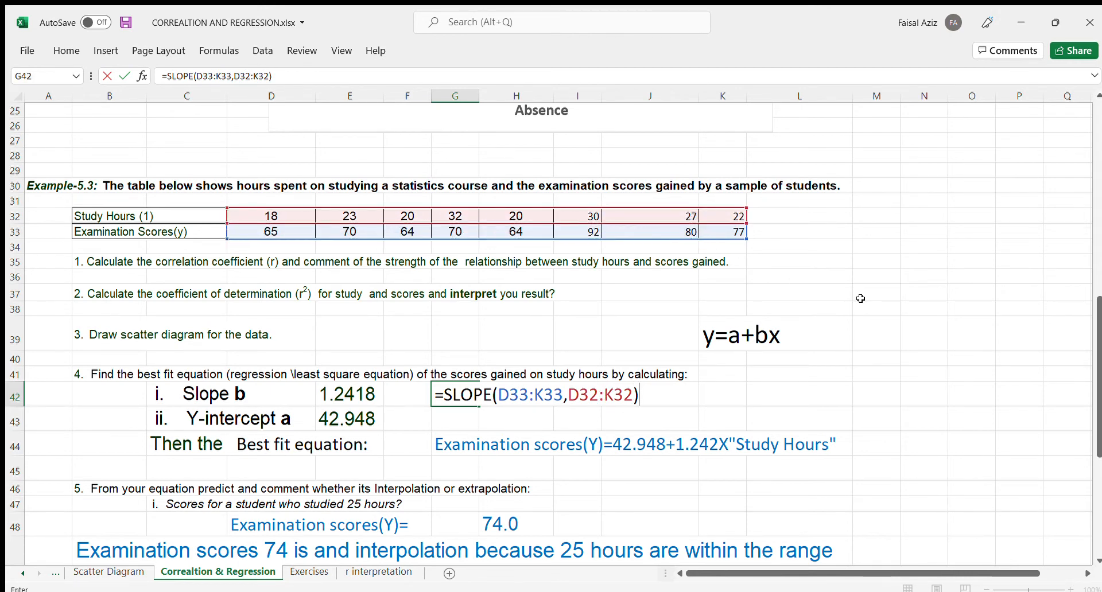
pyautogui.press('Return')
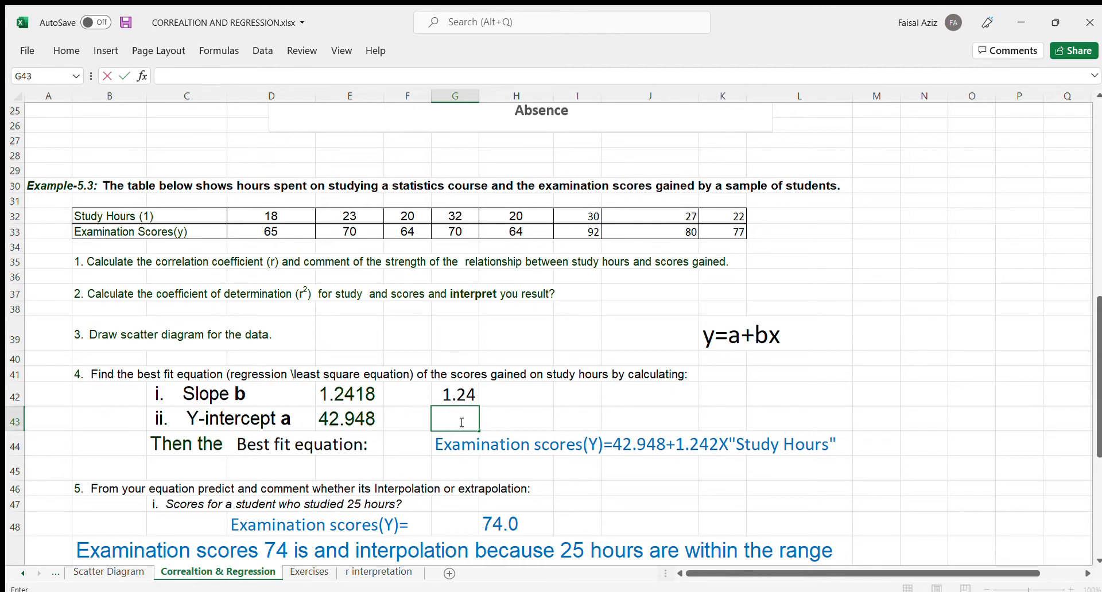
# - Calculate the y-intercept of examination scores on study hours in cell G43 with =INTERCEPT(D33:K33,D32:K32)
pyautogui.write('=intercept')
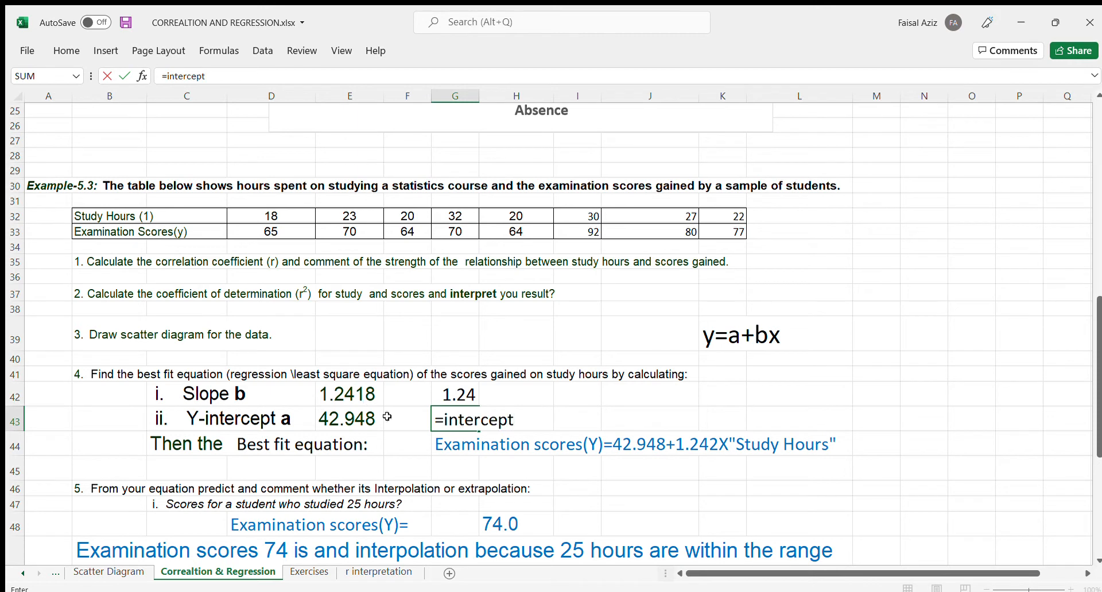
pyautogui.doubleClick(477, 435)
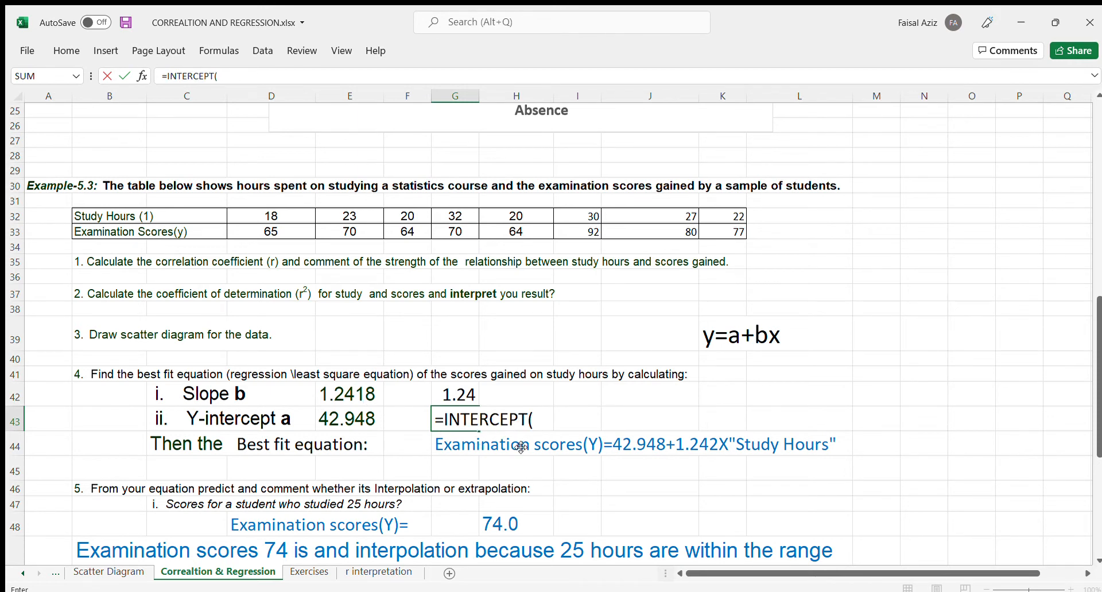
pyautogui.moveTo(253, 230); pyautogui.dragTo(706, 232)
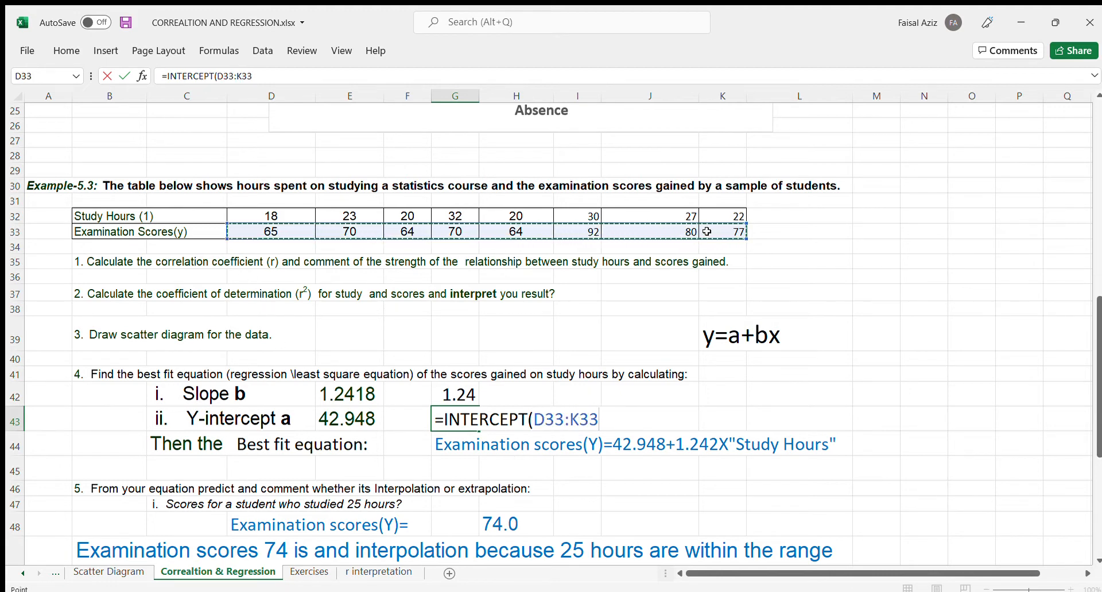
pyautogui.write(',')
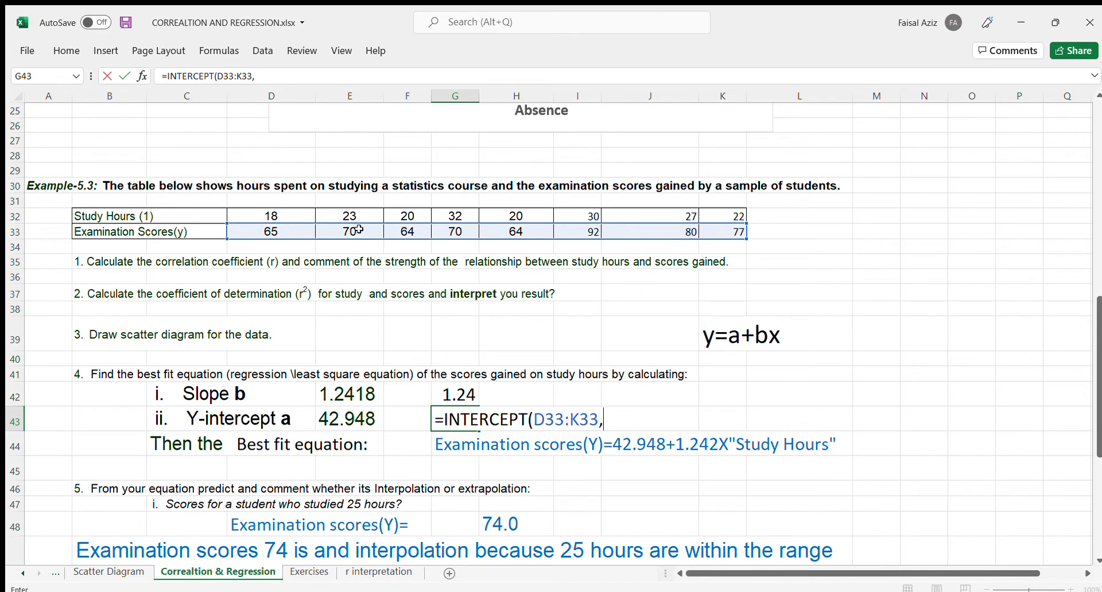
pyautogui.moveTo(274, 220); pyautogui.dragTo(713, 216)
pyautogui.write(')')
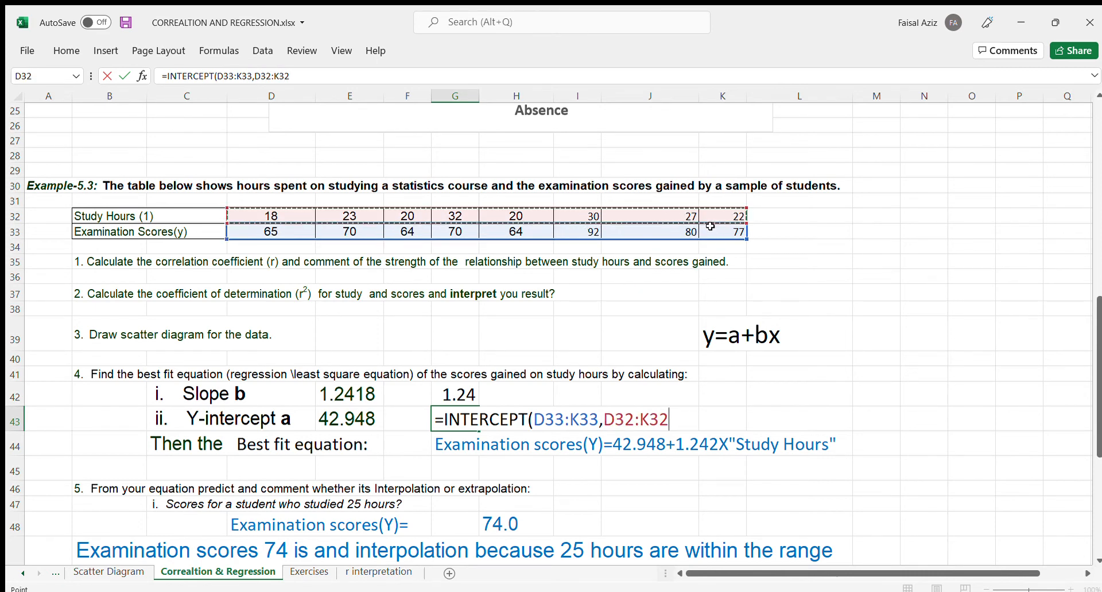
pyautogui.press('Return')
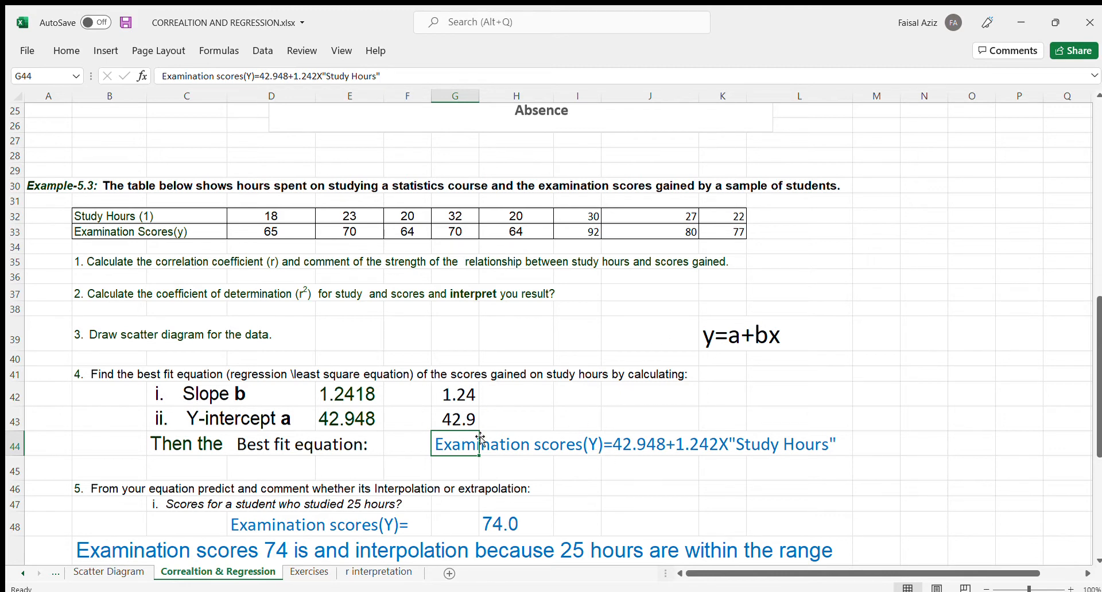
# - Write the best fit equation Y=42.948+1.242X as text in cell K42, following the y=a+bx form
pyautogui.click(736, 342)
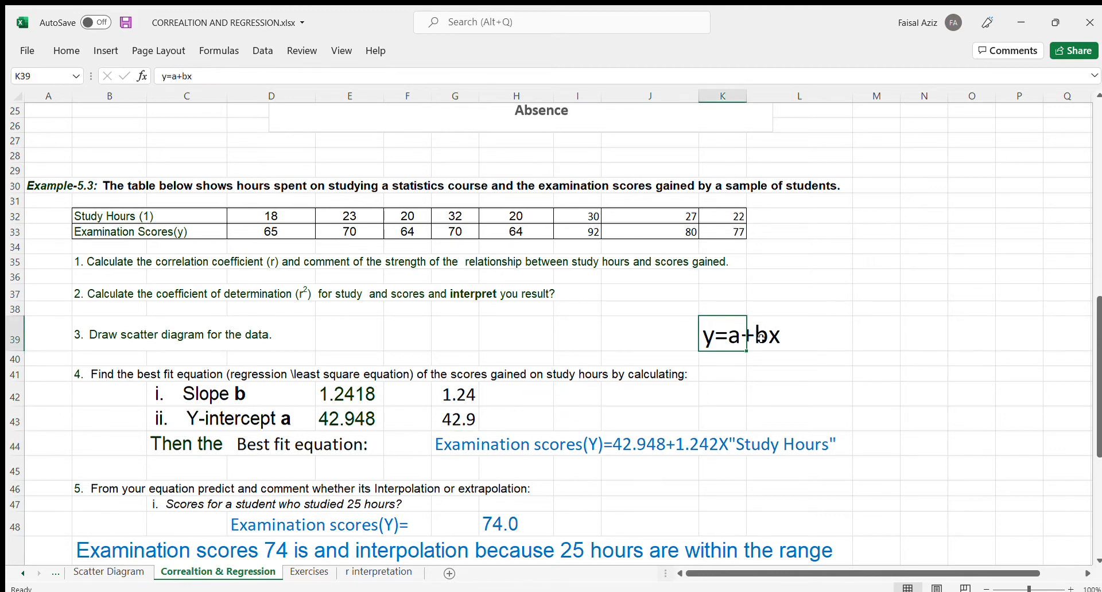
pyautogui.click(770, 337)
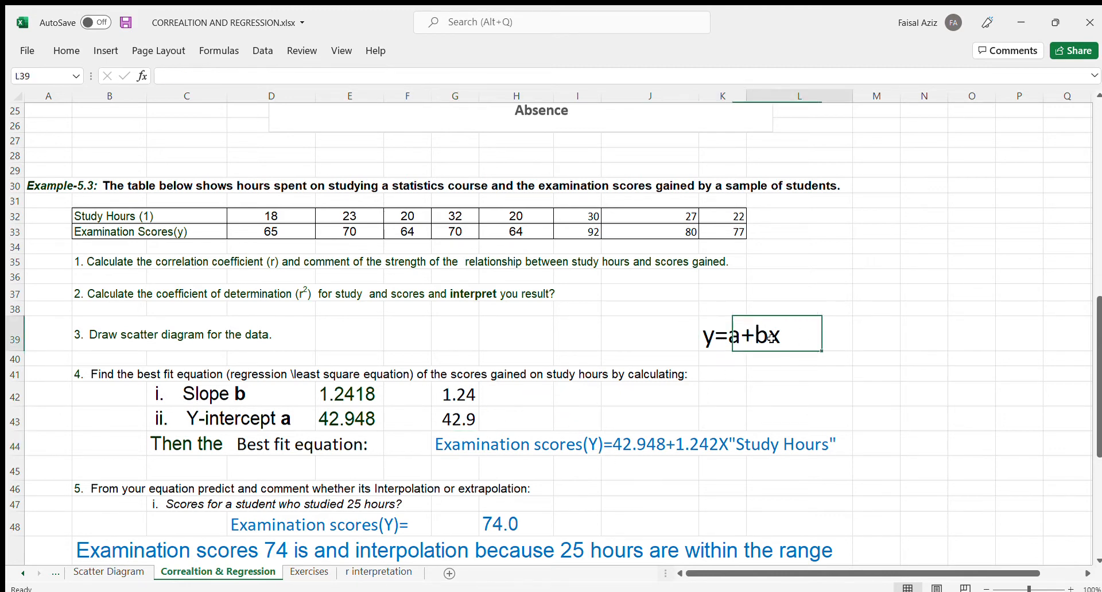
pyautogui.click(722, 394)
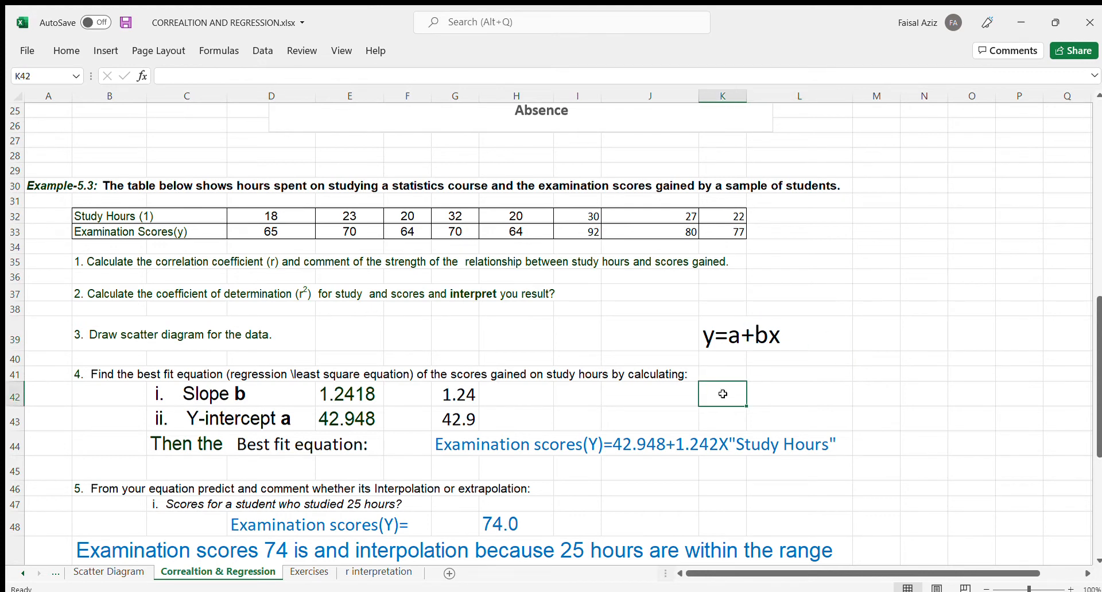
pyautogui.write('Y')
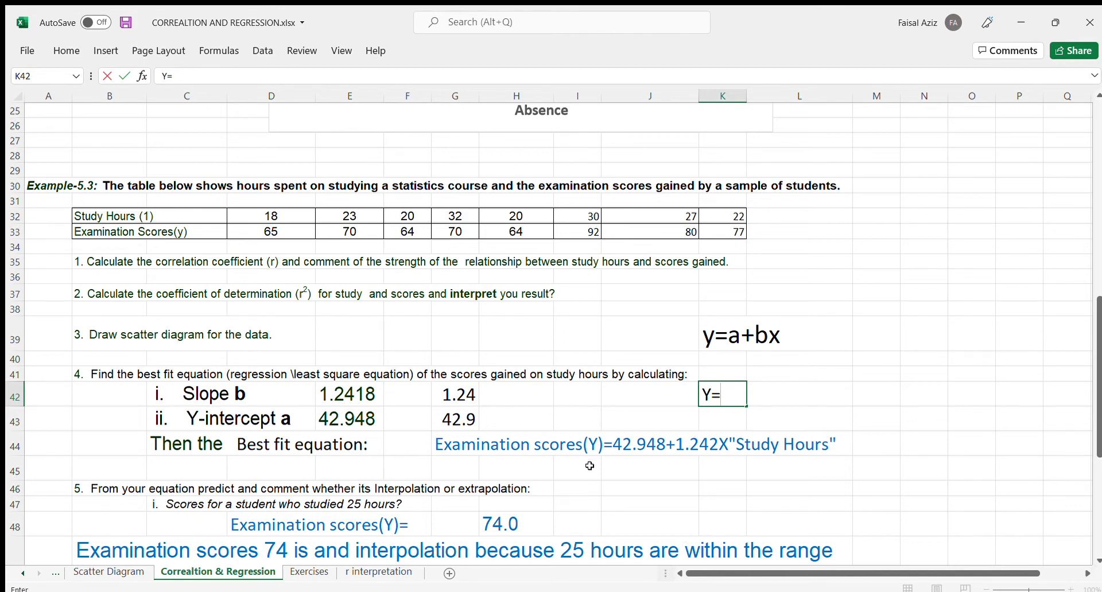
pyautogui.write('=42.948')
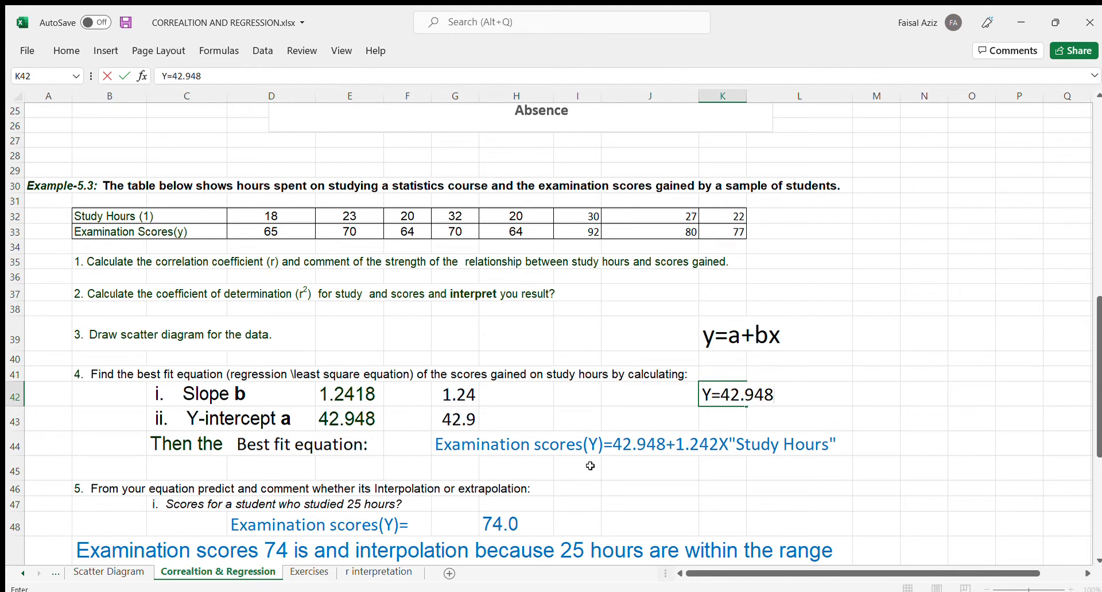
pyautogui.write('+1.242')
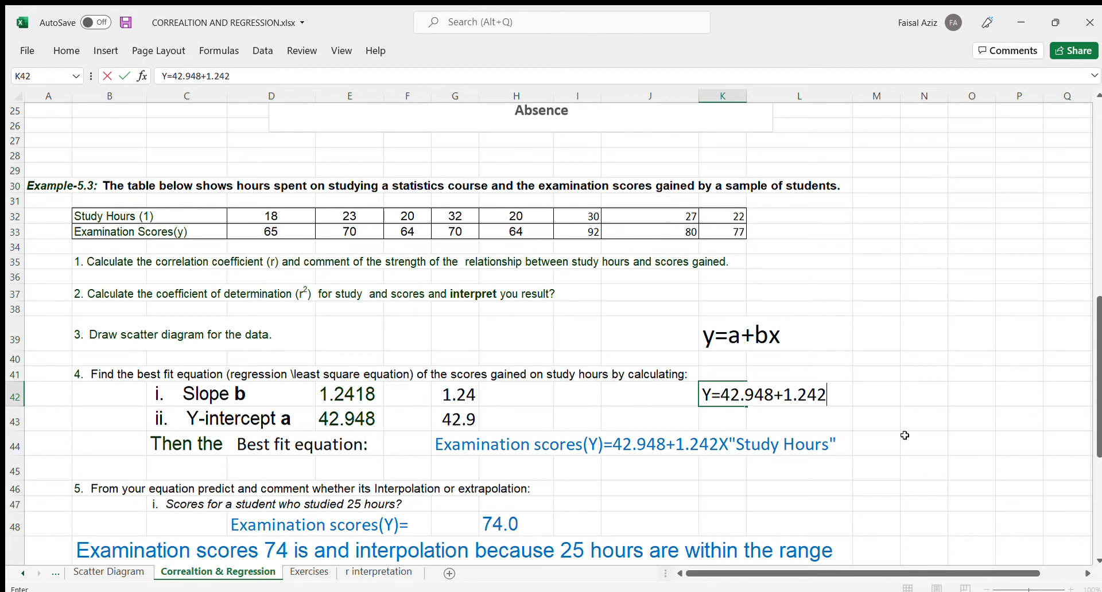
pyautogui.write('X')
pyautogui.click(819, 430)
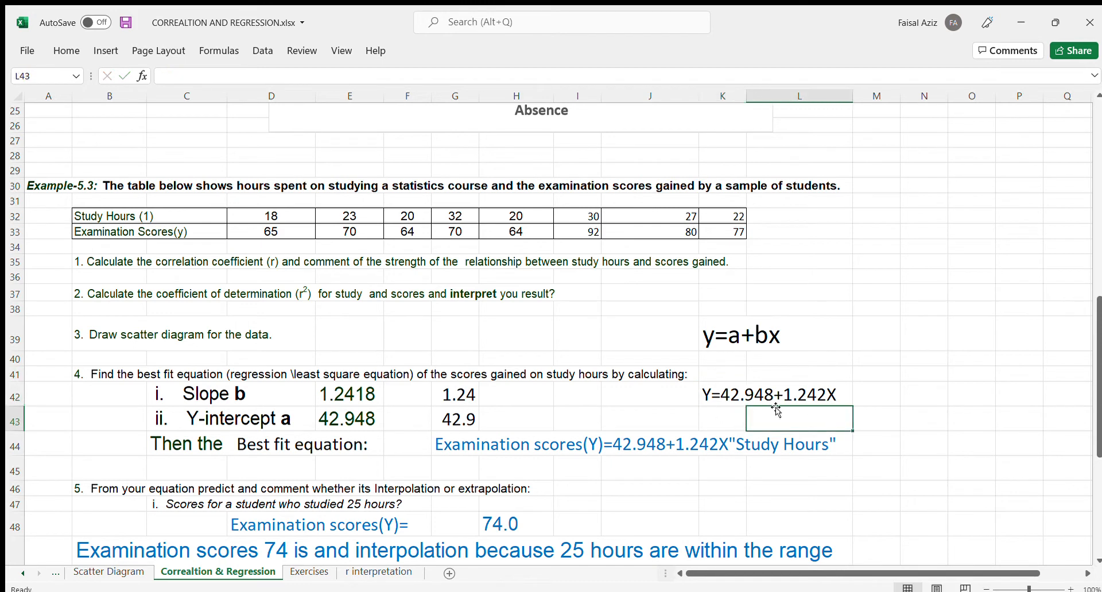
# - Examine the equation in K42 alongside the marks-on-absence scatter chart, the study-hours table and the score predictions for 25 and 36 hours
pyautogui.click(726, 397)
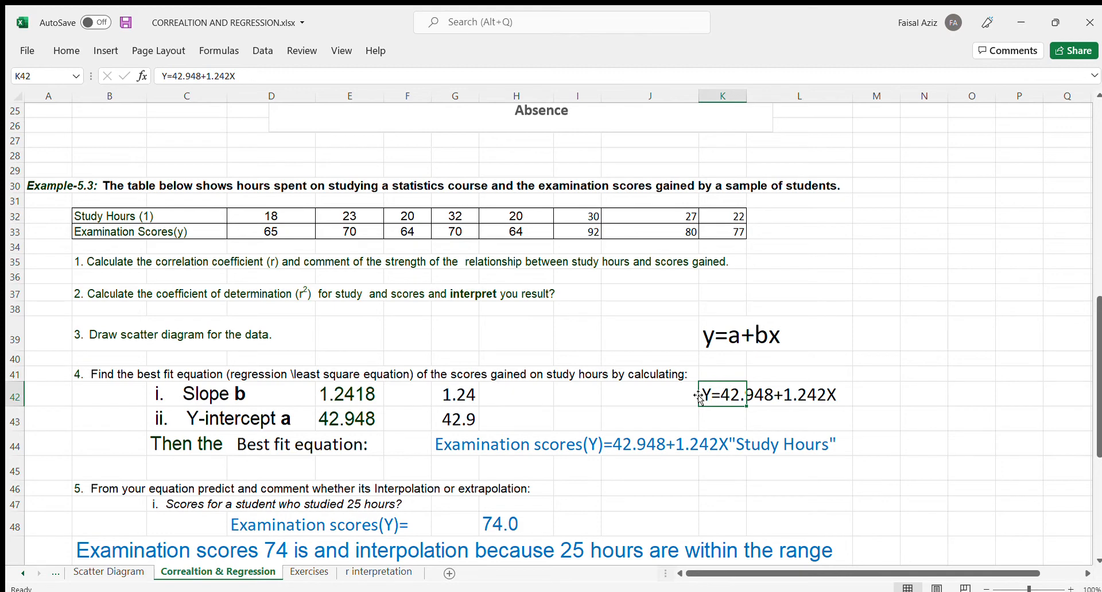
pyautogui.scroll(3, 643, 397)
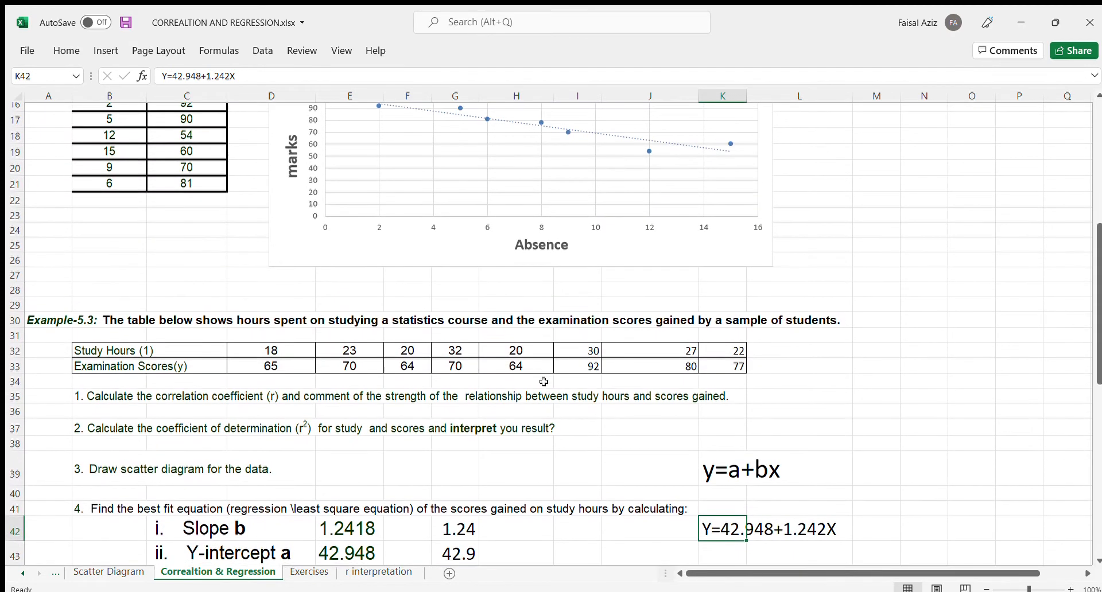
pyautogui.scroll(3, 581, 417)
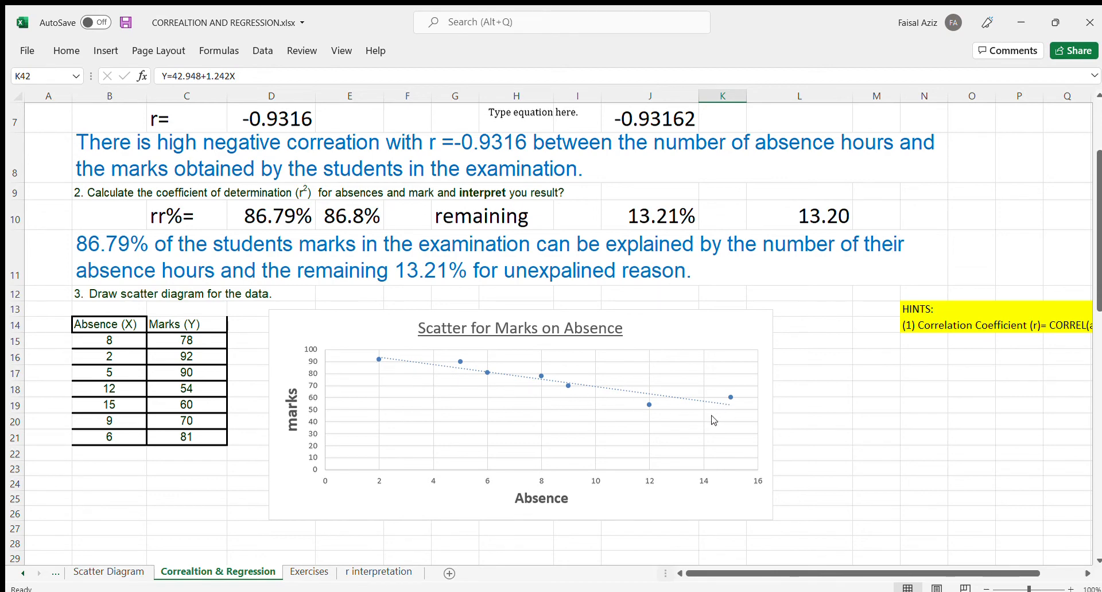
pyautogui.scroll(-4, 713, 420)
pyautogui.scroll(2, 535, 254)
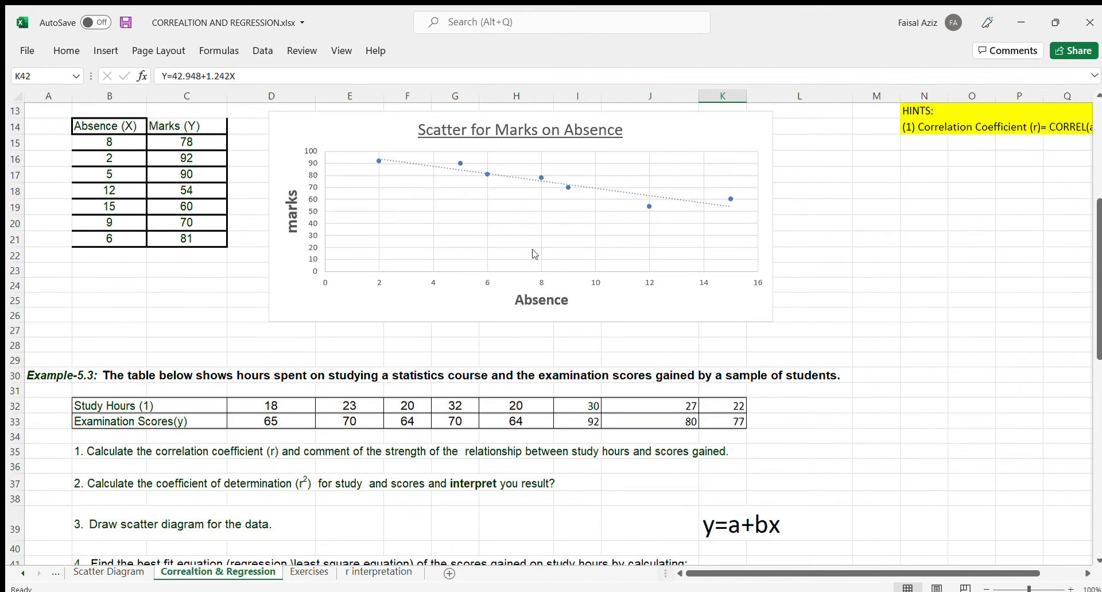
pyautogui.scroll(-4, 686, 344)
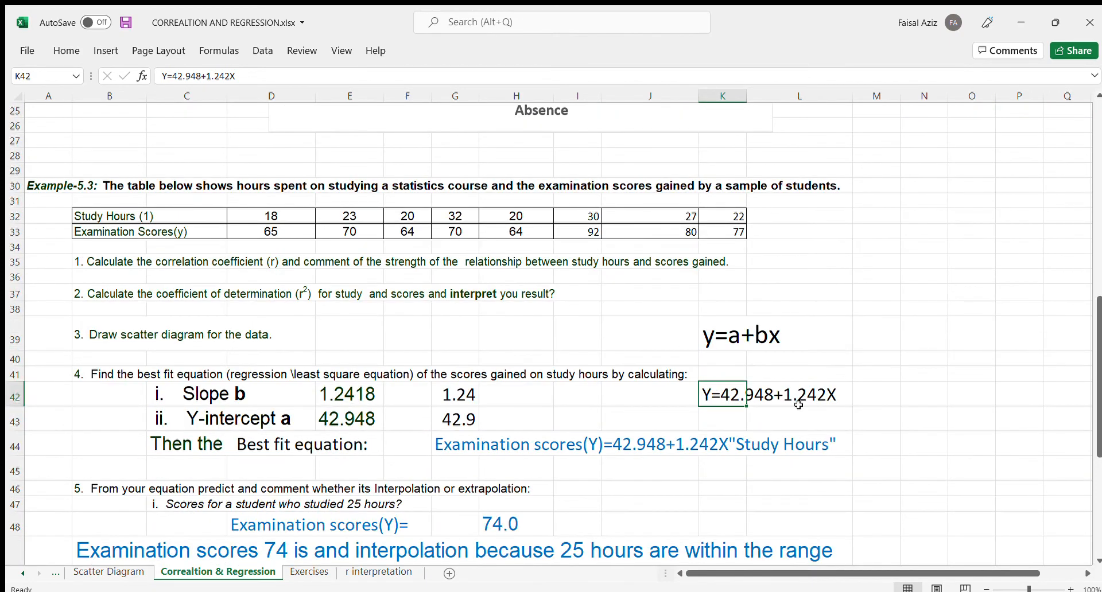
pyautogui.scroll(-2, 766, 402)
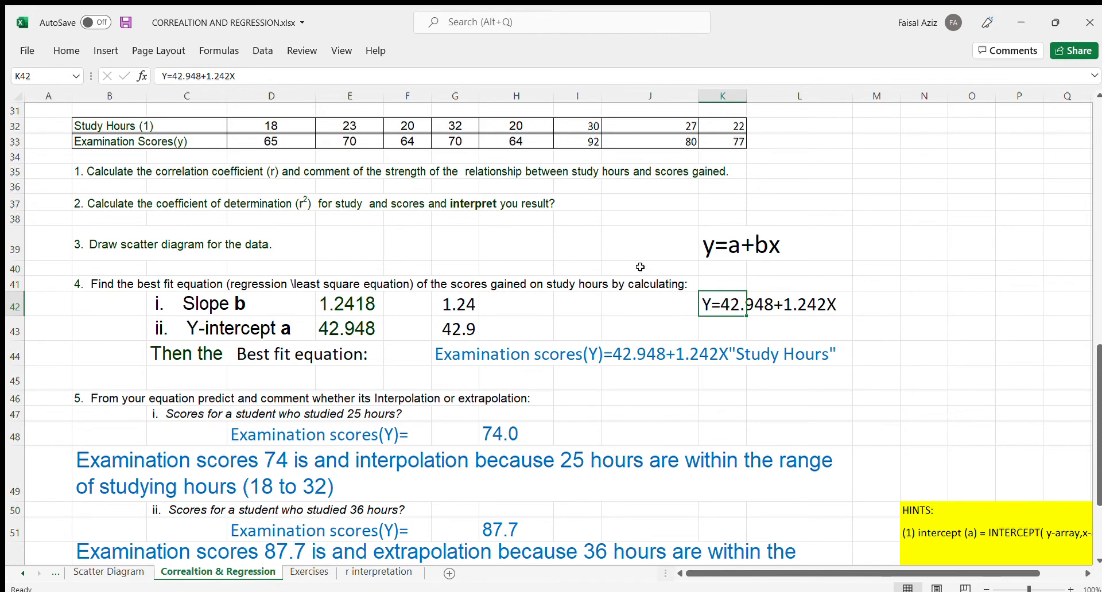
pyautogui.click(724, 325)
pyautogui.moveTo(722, 306); pyautogui.dragTo(823, 306)
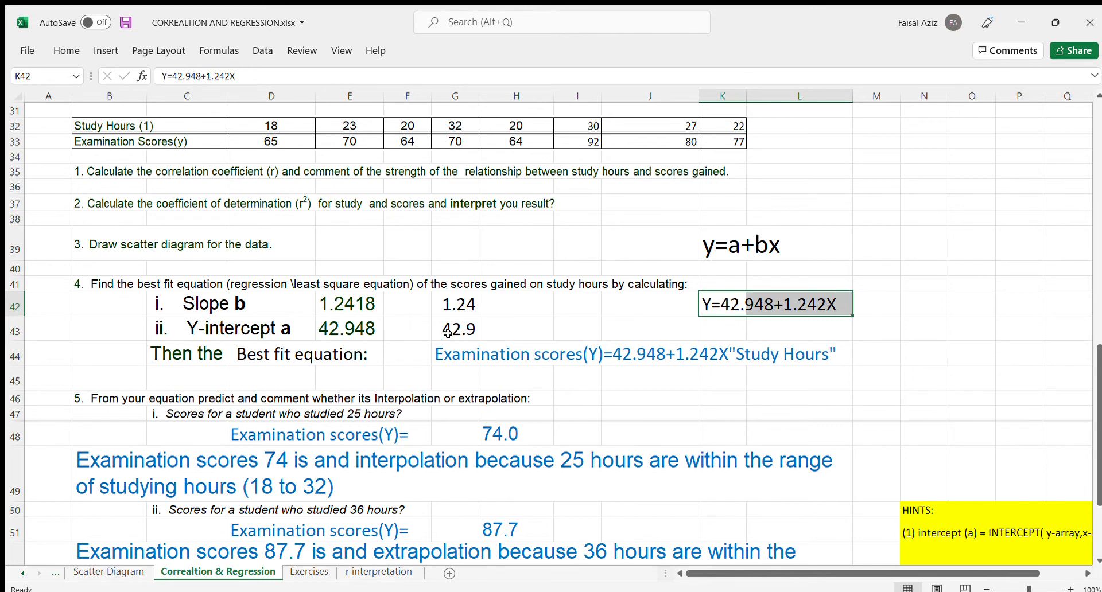
pyautogui.scroll(-1, 461, 389)
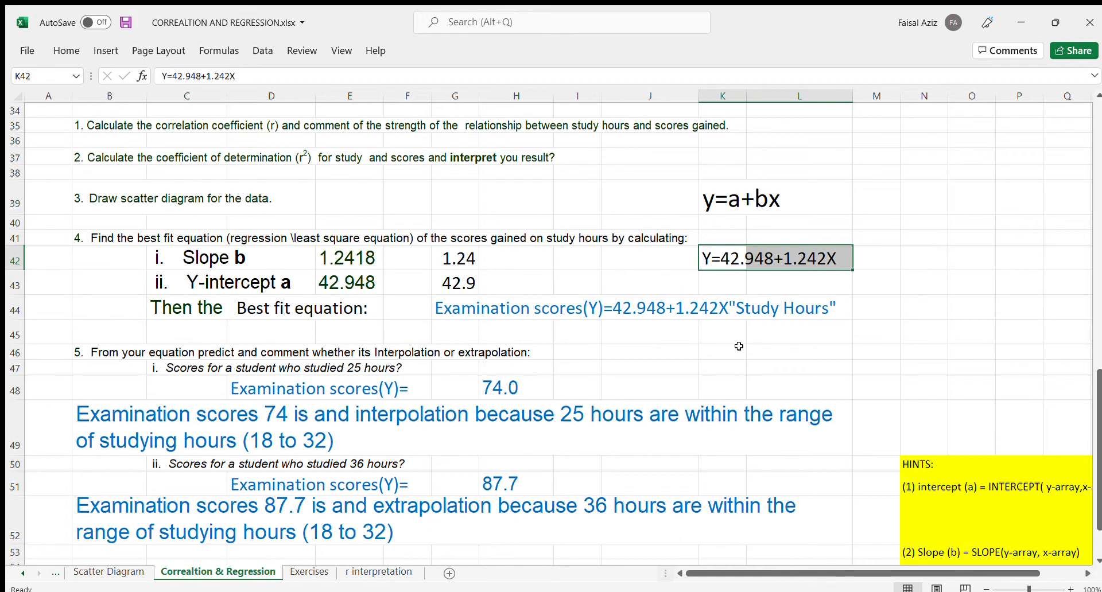
pyautogui.scroll(3, 411, 300)
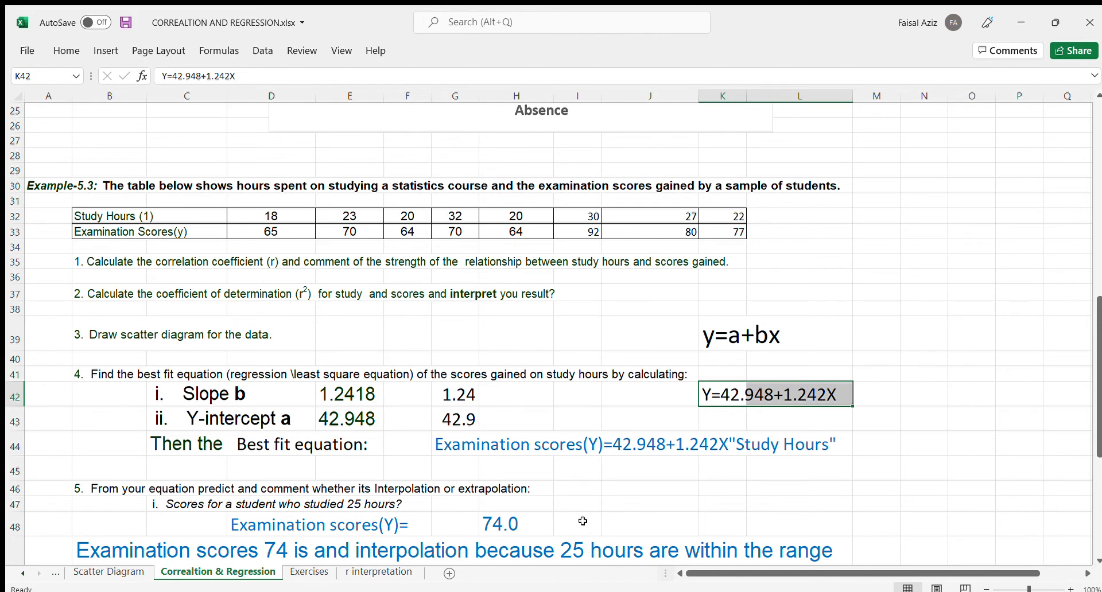
pyautogui.scroll(-1, 557, 506)
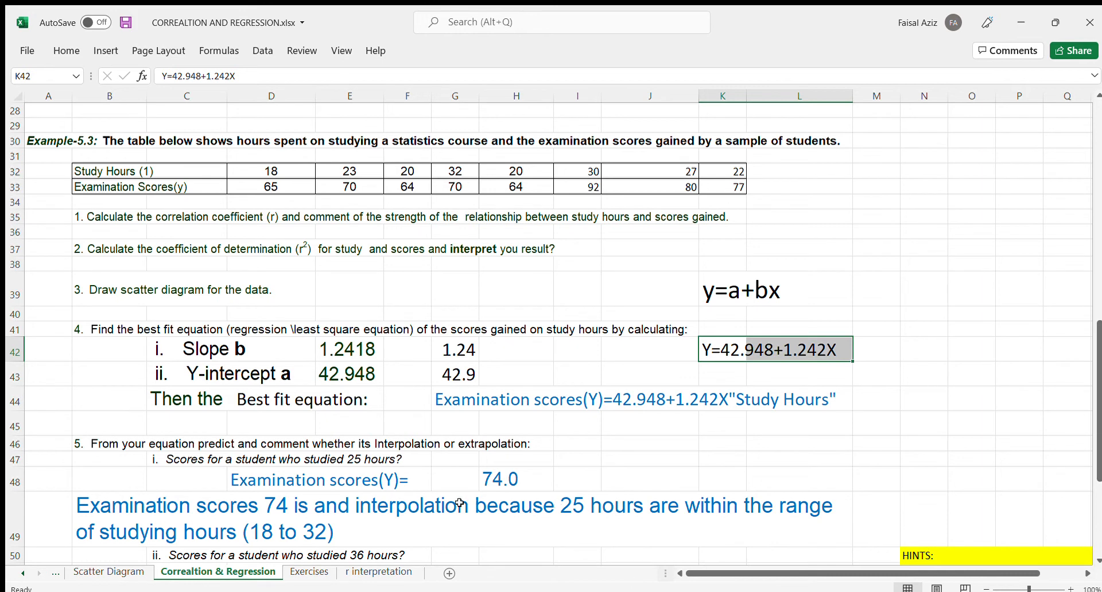
# - Calculate the predicted score for 25 study hours in cell J48 with =42.948+1.242*25
pyautogui.click(636, 482)
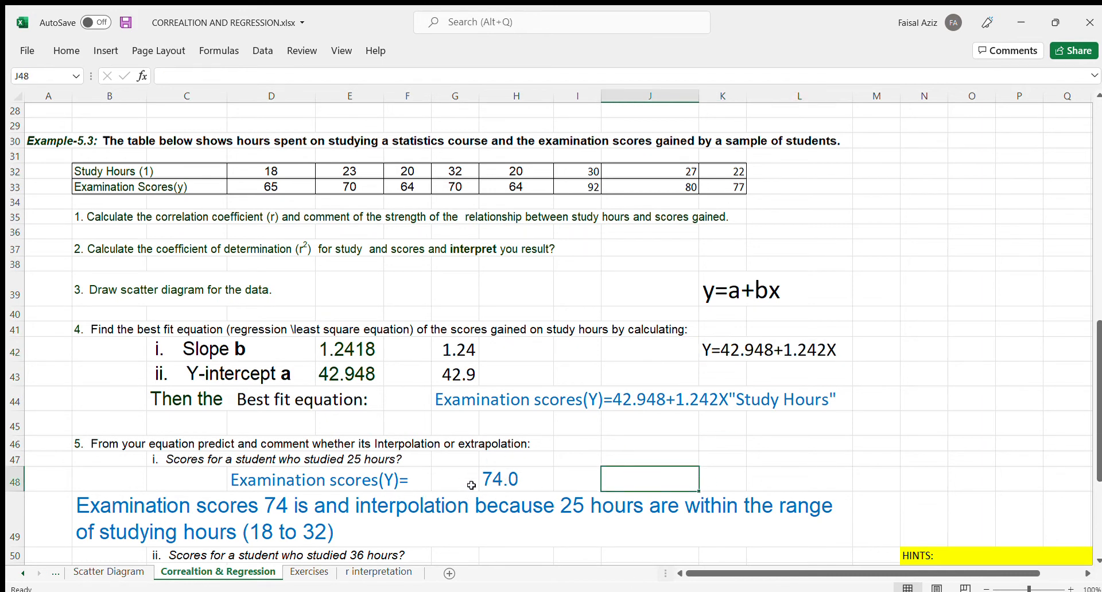
pyautogui.write('=')
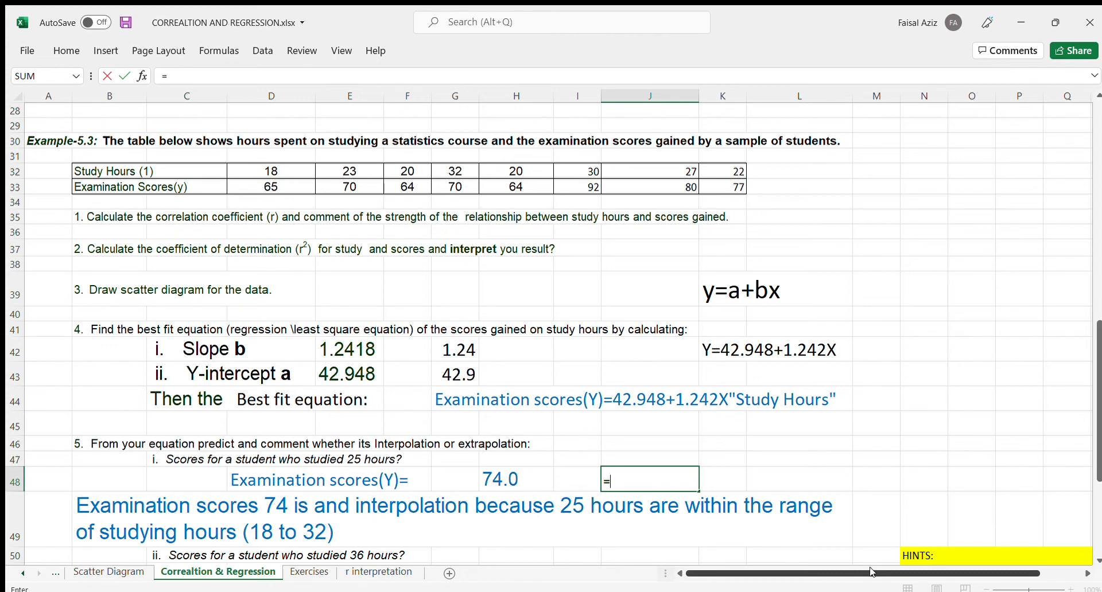
pyautogui.write('42.948')
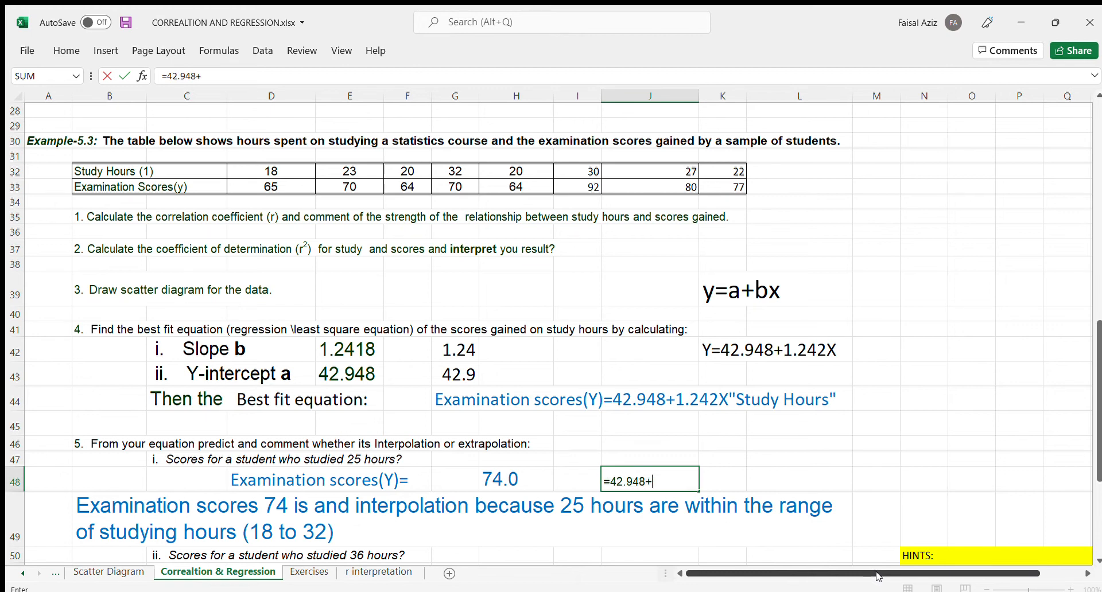
pyautogui.write('+1.242*25')
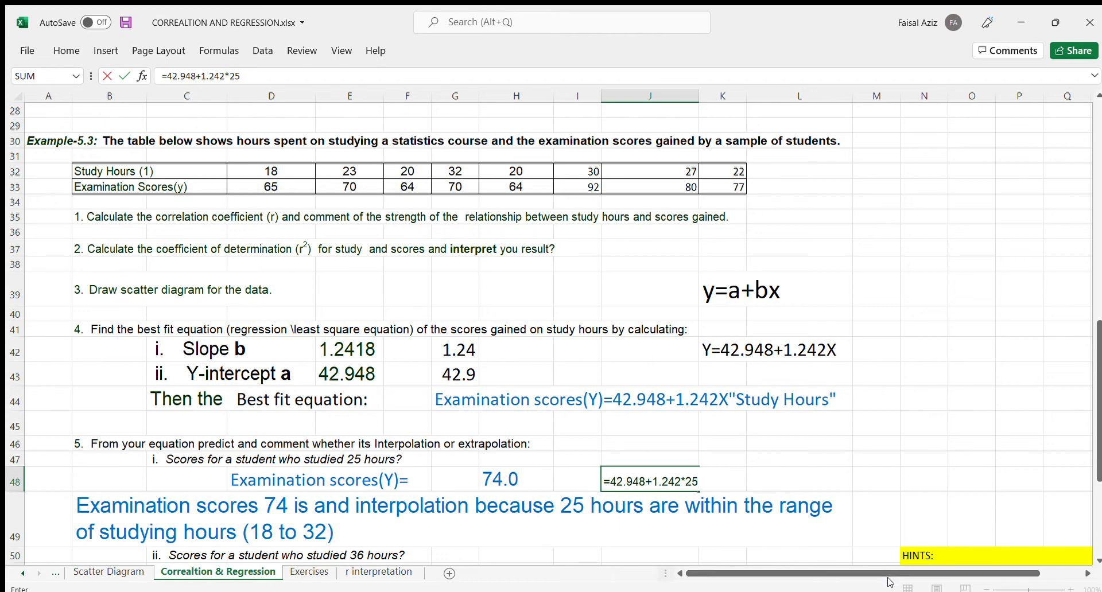
pyautogui.press('Return')
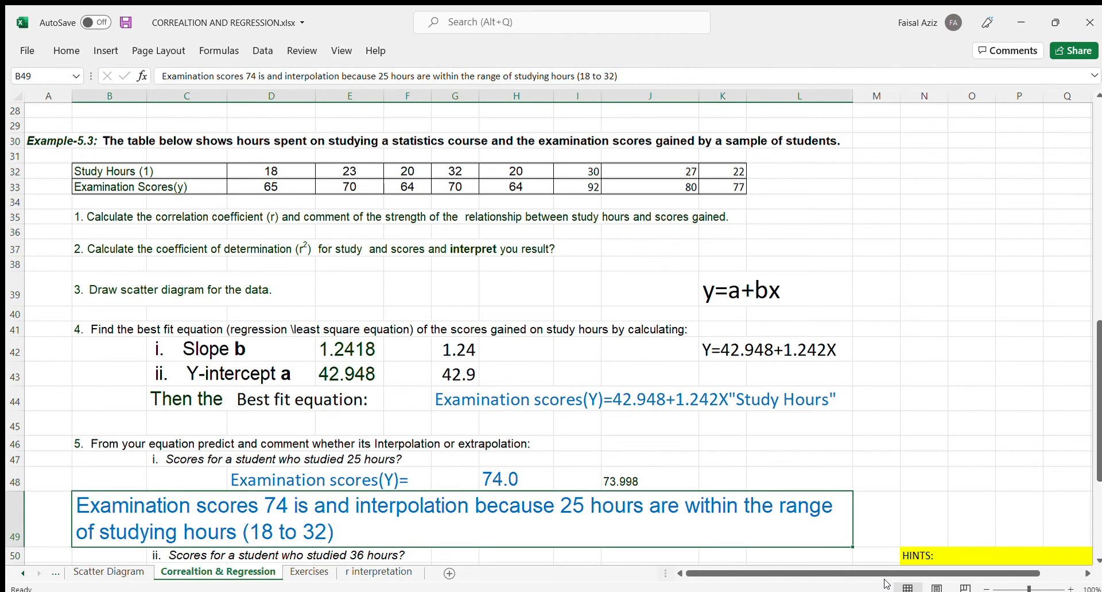
# - Format the predicted score in cell J48 as a number with two decimal places
pyautogui.click(634, 482)
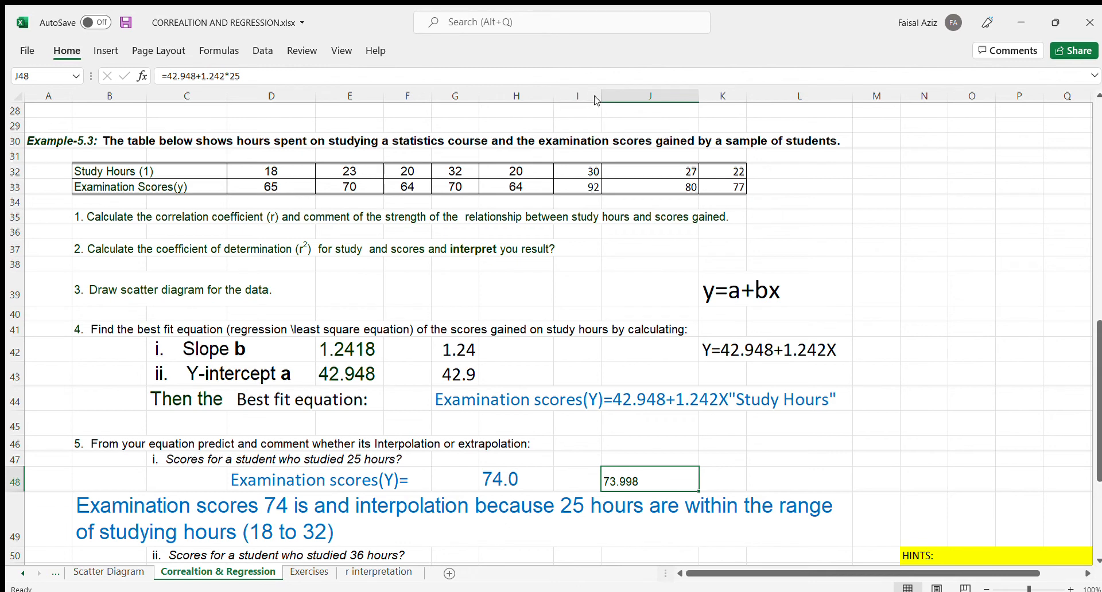
pyautogui.hotkey('ctrl', 'shift', '1')
# - Correct the 36-hour comment in cell B52 by replacing "within" with "outside" before "the range of studying hours"
pyautogui.scroll(-1, 467, 498)
pyautogui.scroll(-1, 467, 498)
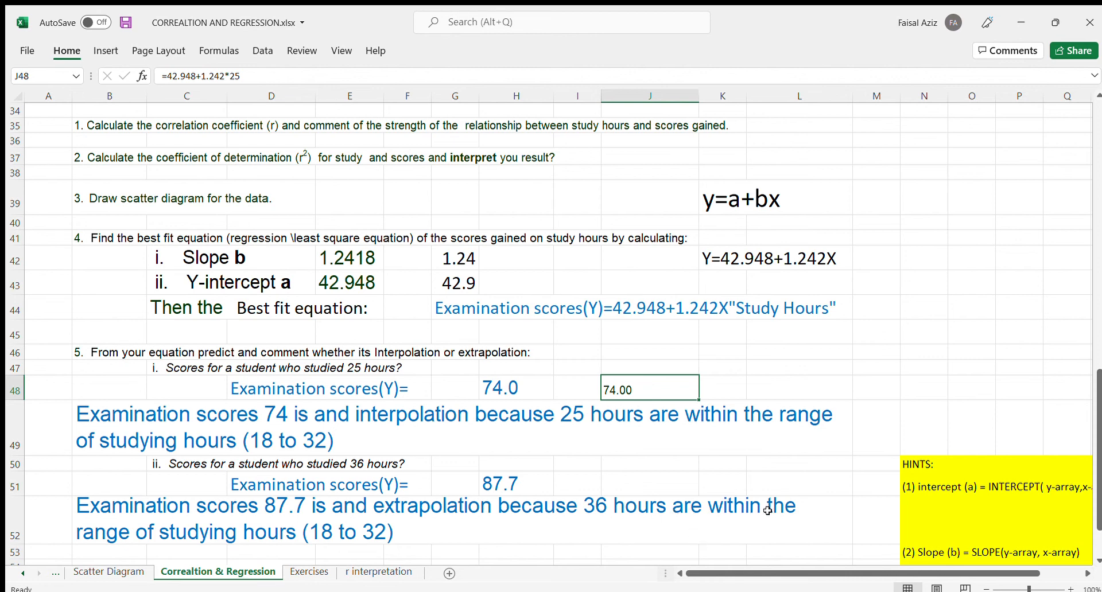
pyautogui.click(267, 515)
pyautogui.doubleClick(670, 501)
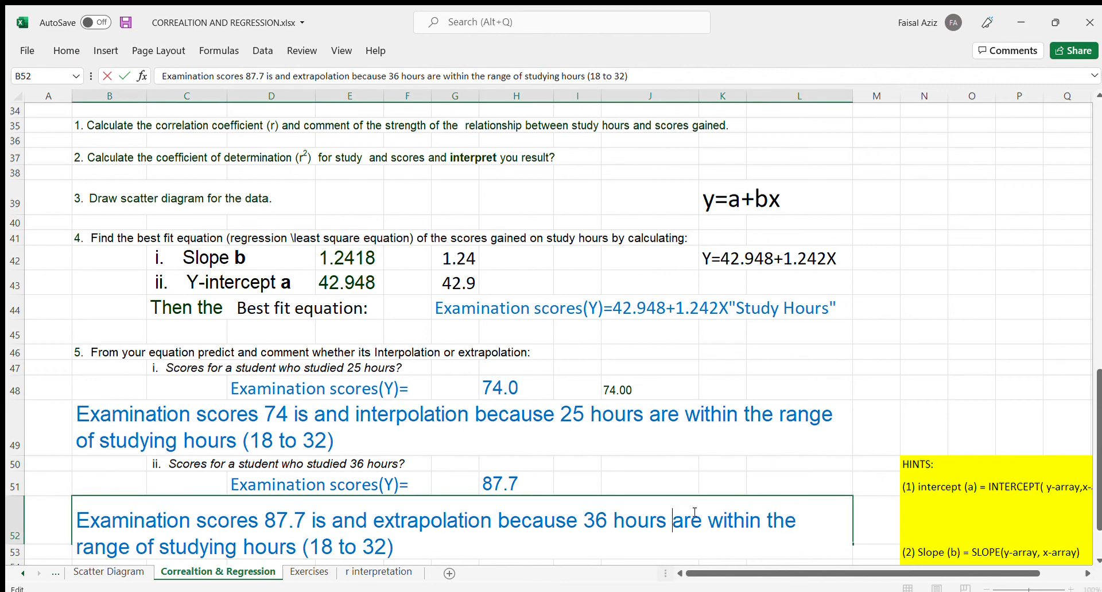
pyautogui.moveTo(702, 520); pyautogui.dragTo(673, 526)
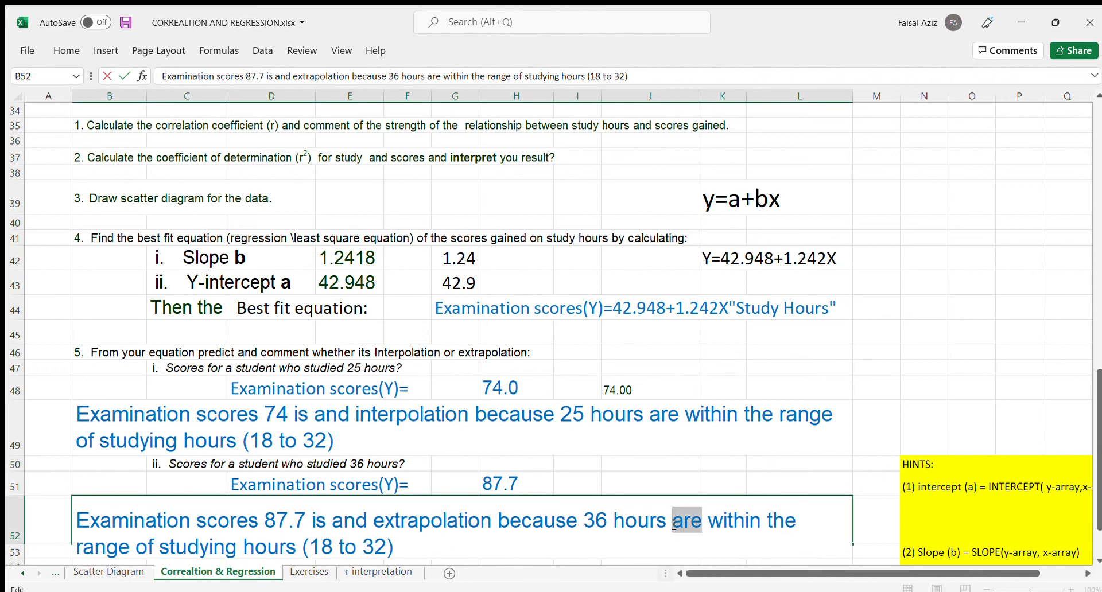
pyautogui.click(765, 514)
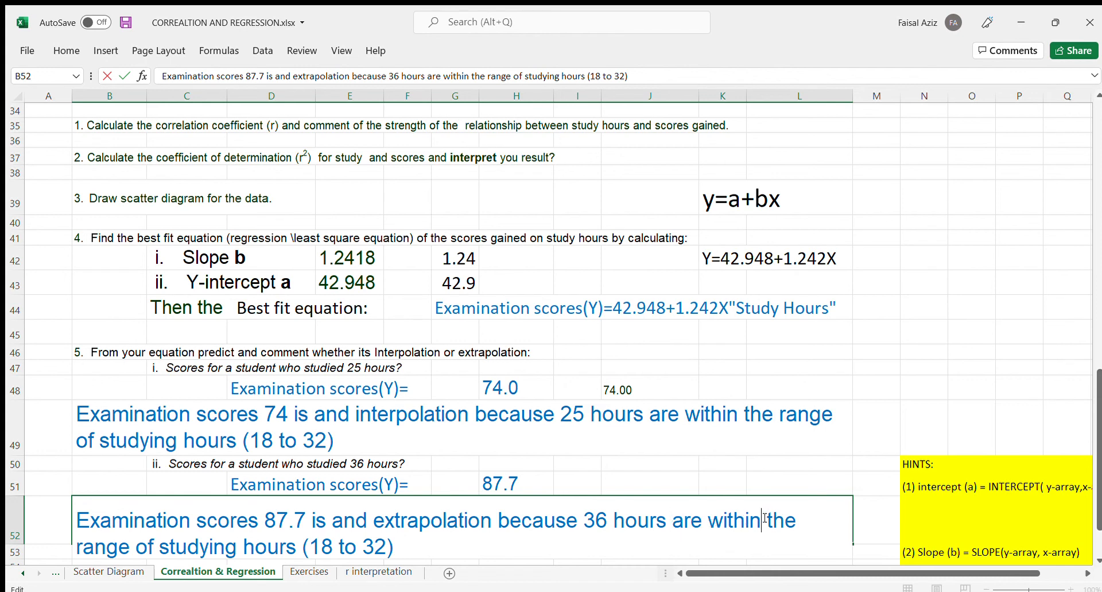
pyautogui.press('BackSpace')
pyautogui.press('BackSpace')
pyautogui.press('BackSpace')
pyautogui.press('BackSpace')
pyautogui.press('BackSpace')
pyautogui.press('BackSpace')
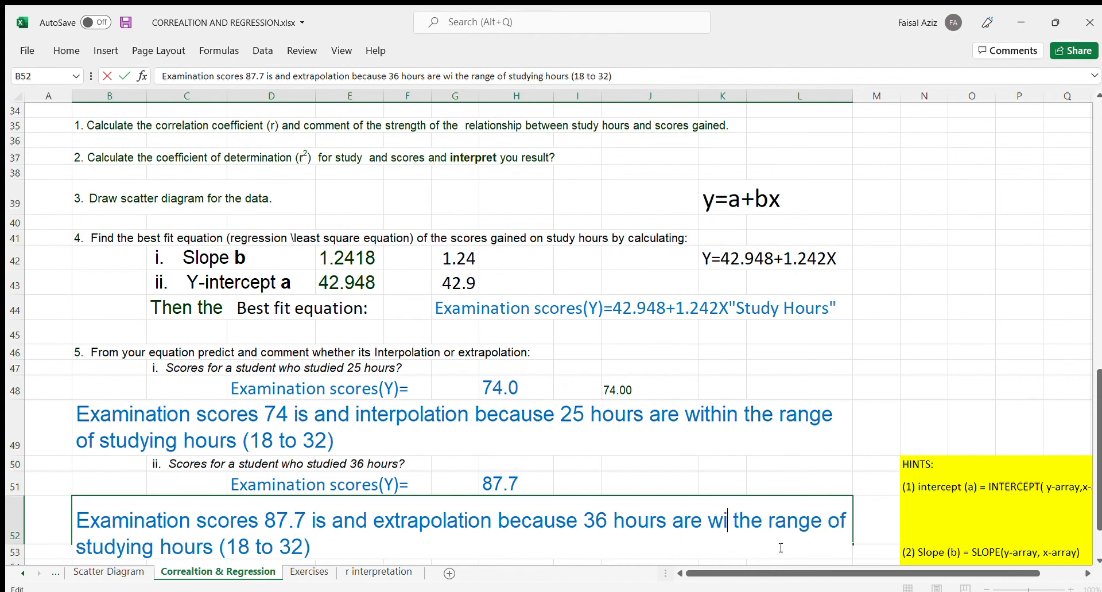
pyautogui.write('out')
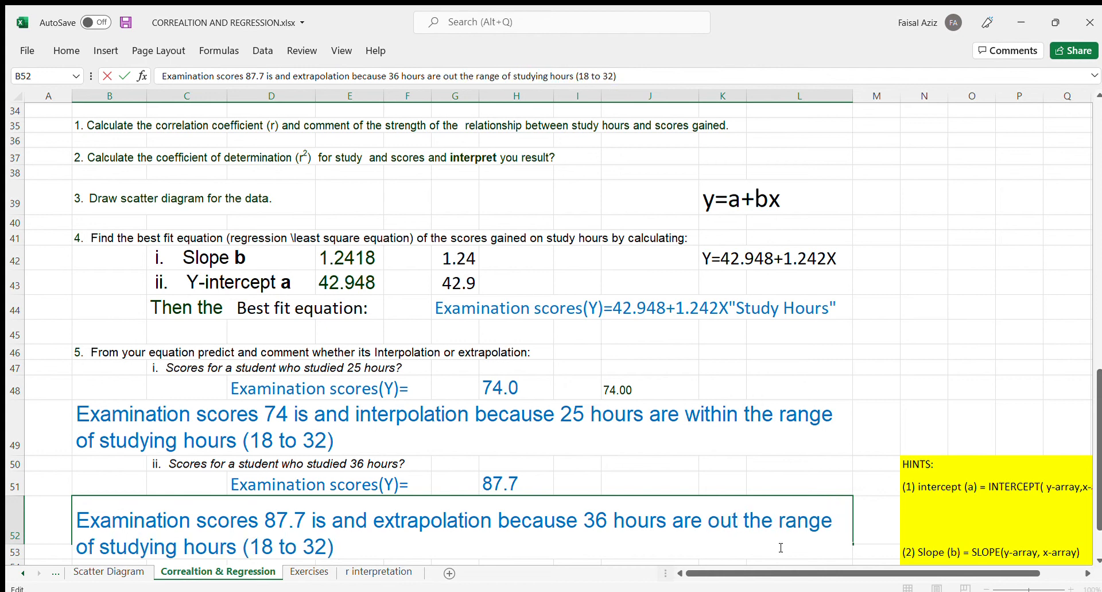
pyautogui.write('side')
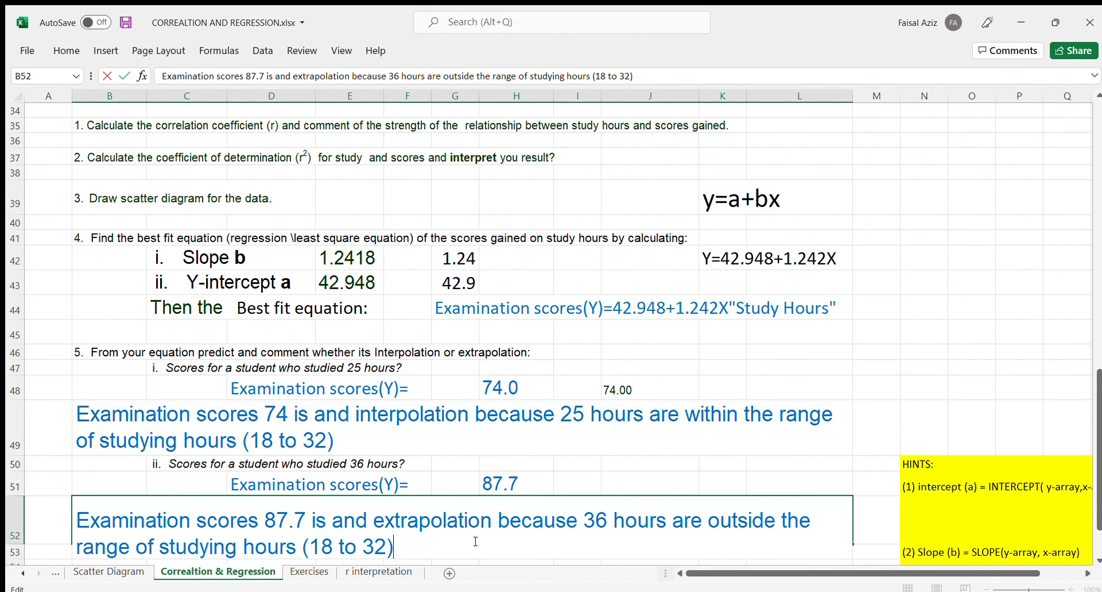
pyautogui.click(357, 462)
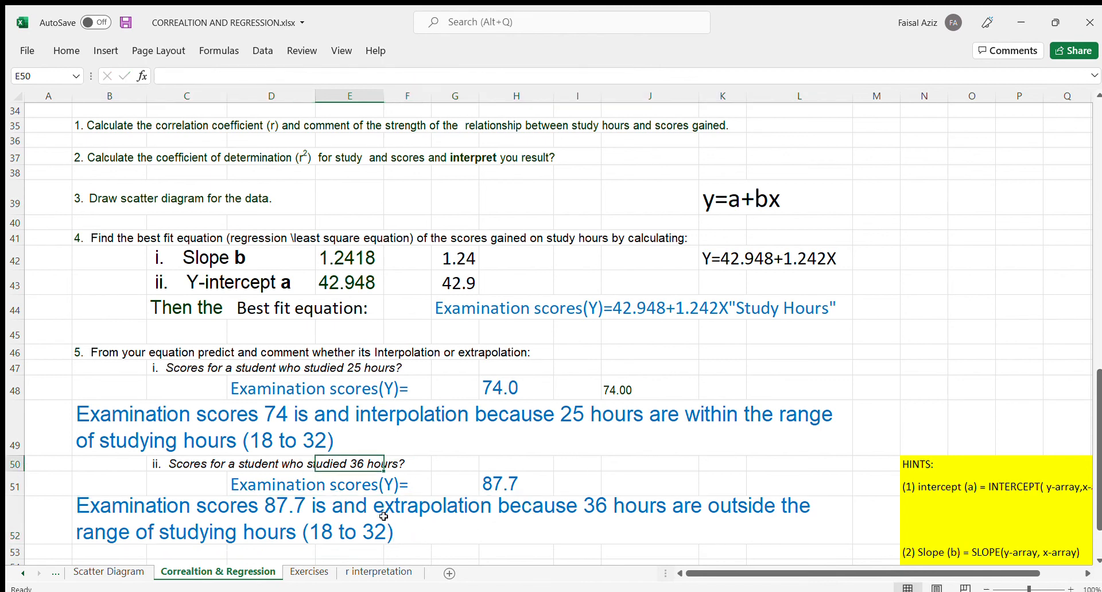
# - Remove the word "and" from the comment in B52 so it reads "Examination scores 87.7 is extrapolation"
pyautogui.doubleClick(367, 511)
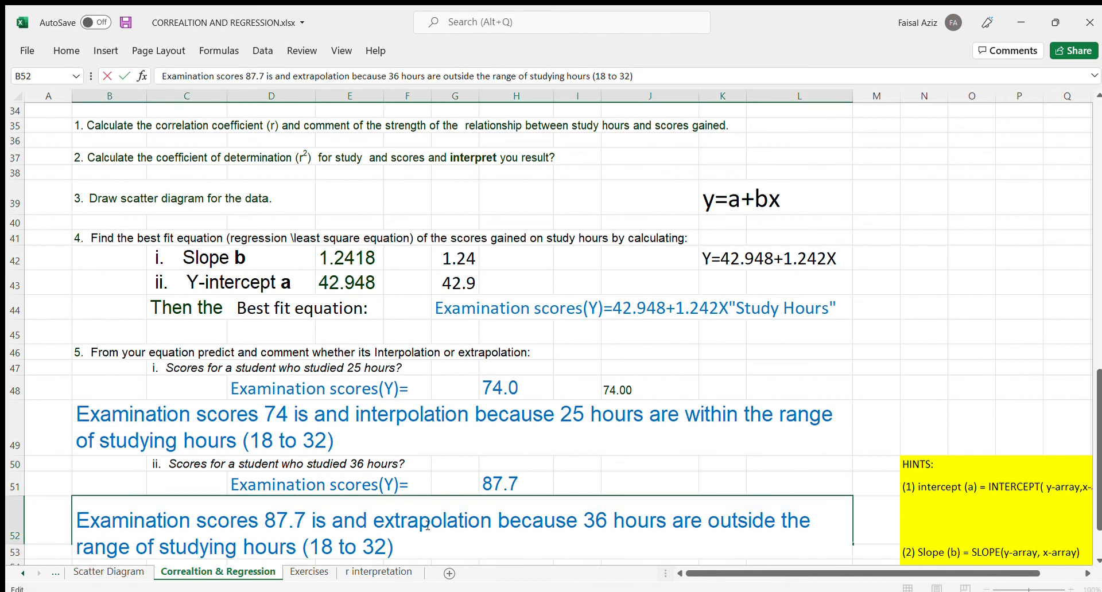
pyautogui.press('BackSpace')
pyautogui.press('BackSpace')
pyautogui.press('BackSpace')
pyautogui.press('BackSpace')
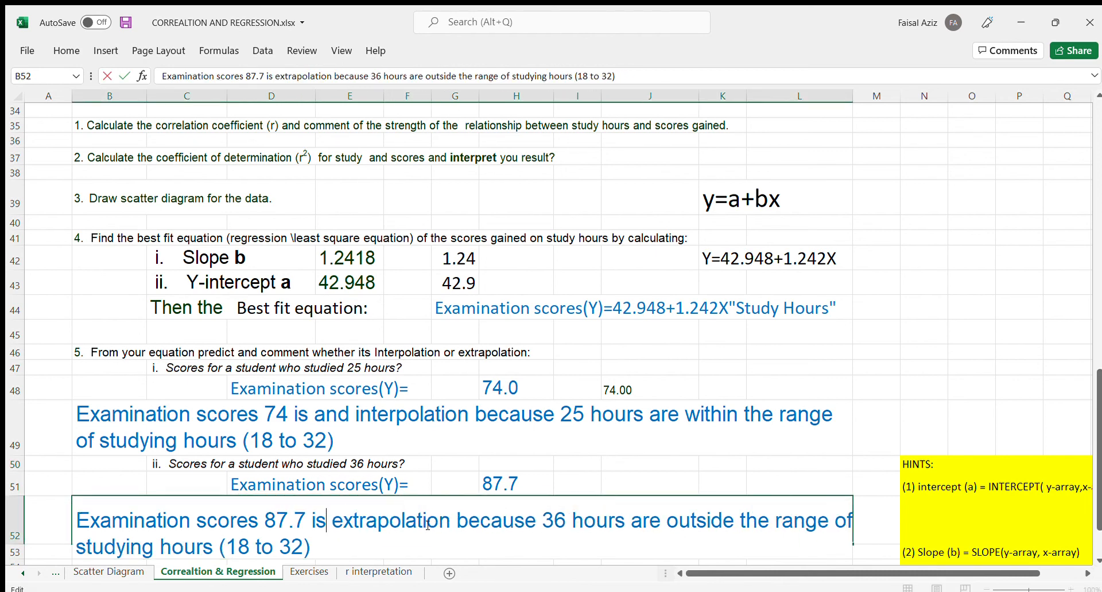
pyautogui.click(567, 483)
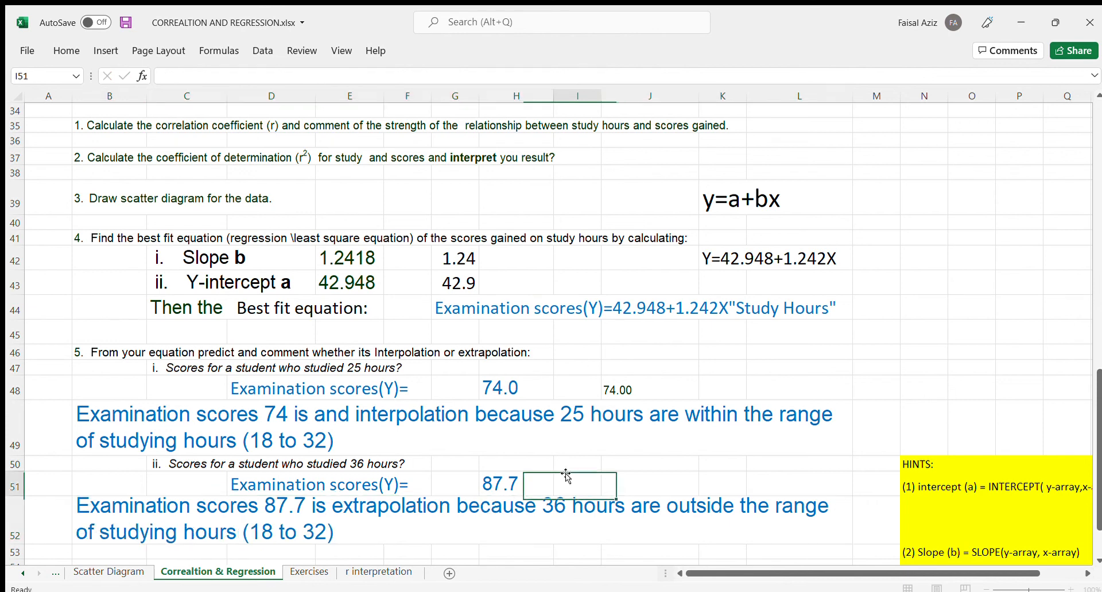
# - Review the Example-5.3 solution from the study-hours table and best fit equation through the interpolation and extrapolation comments and the formula hints
pyautogui.scroll(-2, 570, 476)
pyautogui.scroll(-1, 569, 475)
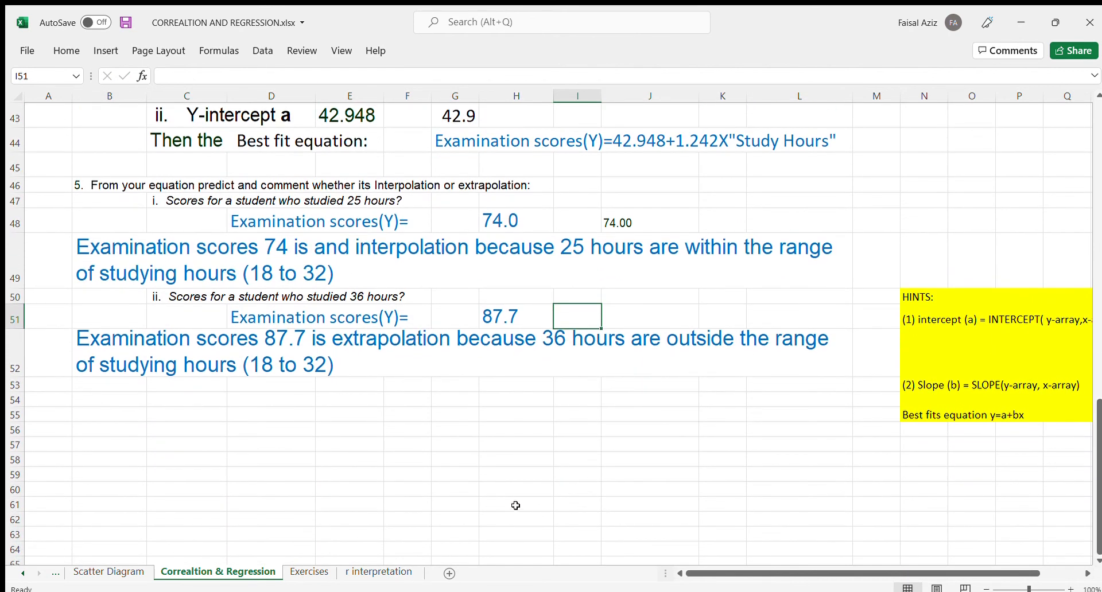
pyautogui.scroll(1, 515, 505)
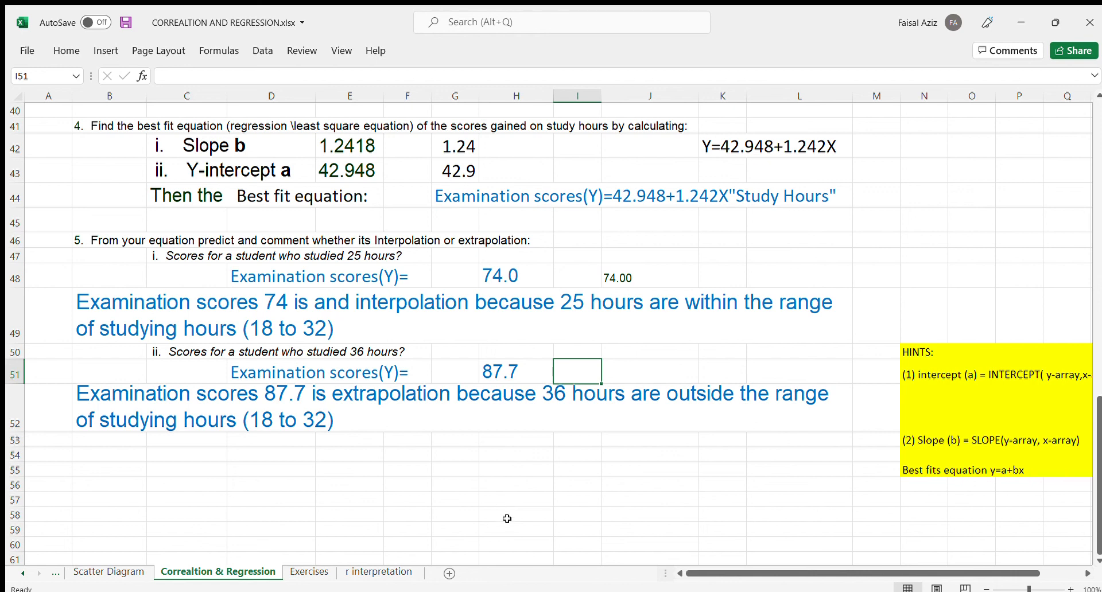
pyautogui.scroll(2, 507, 518)
pyautogui.scroll(2, 507, 518)
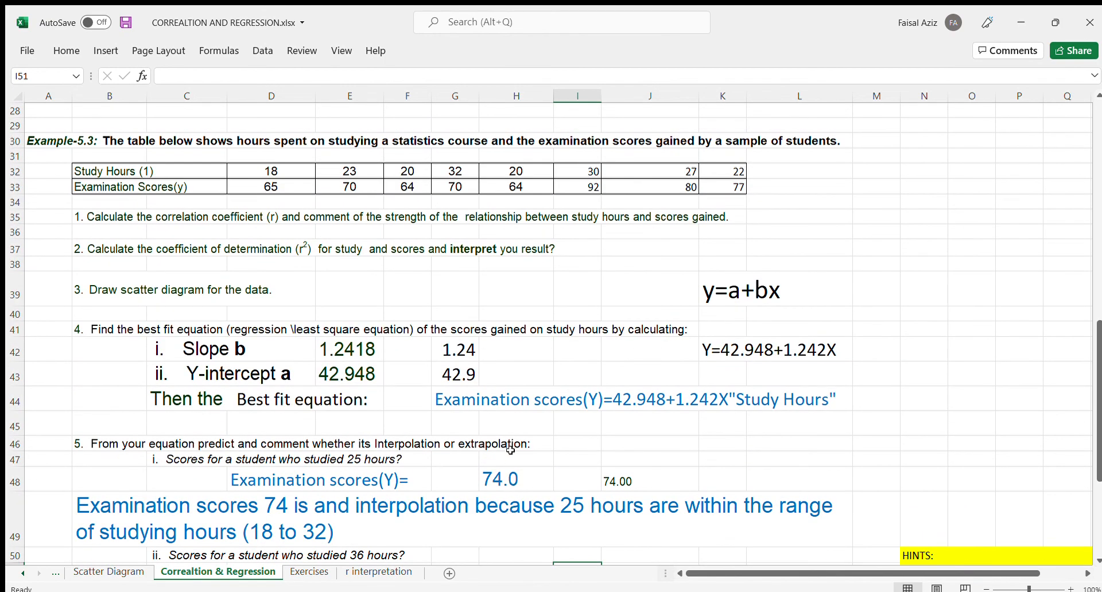
pyautogui.scroll(-3, 510, 452)
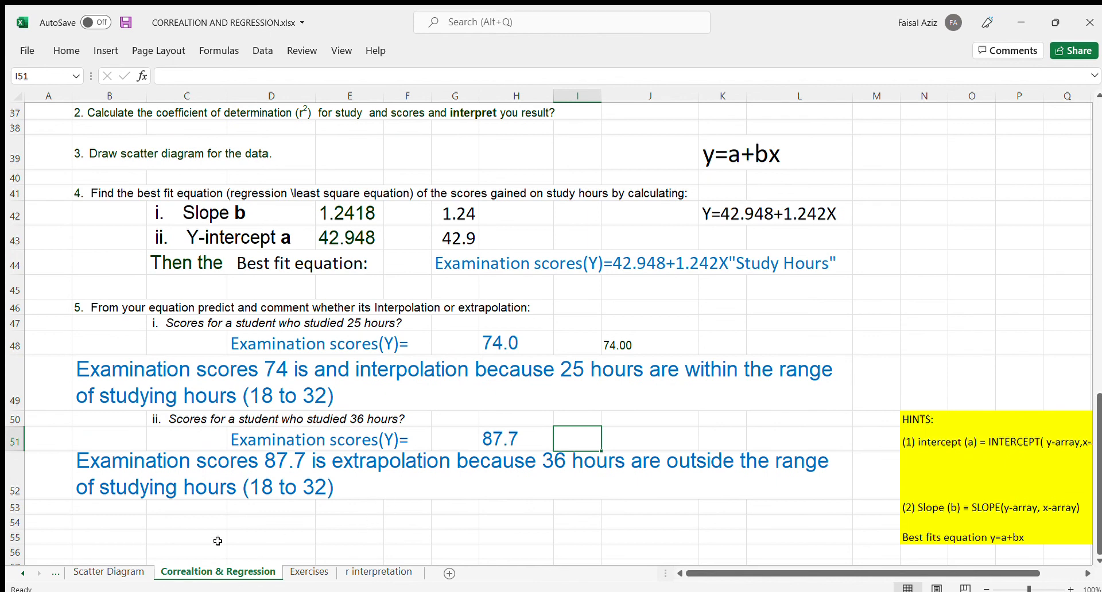
pyautogui.click(110, 520)
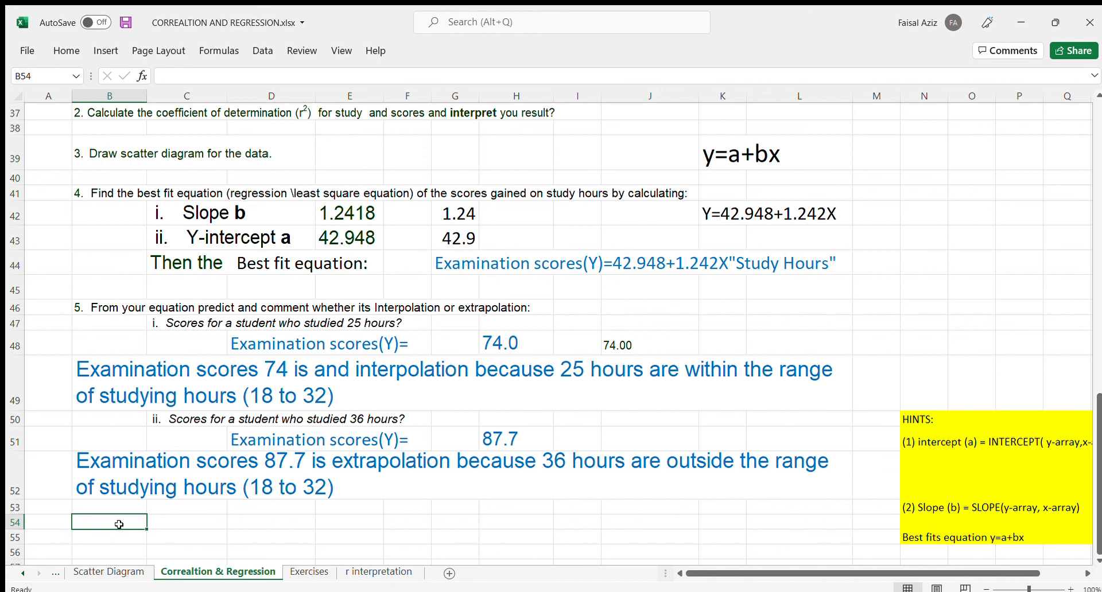
pyautogui.click(182, 522)
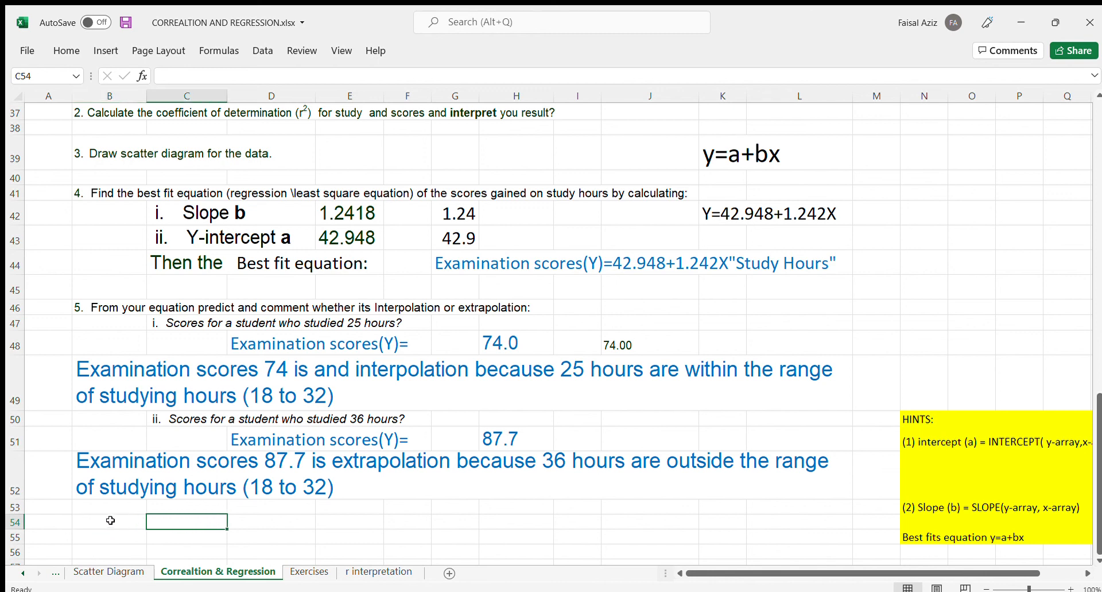